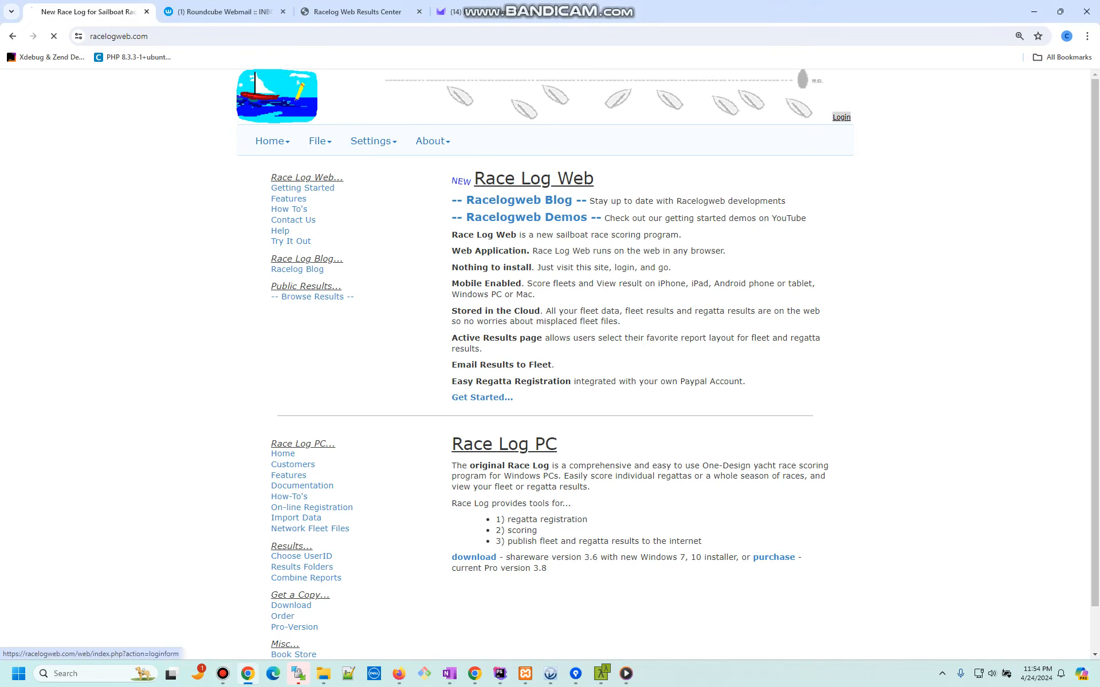
Step: Log in to Race Log Web with the demo account's user id and password
left_click(841, 117)
type("demo1")
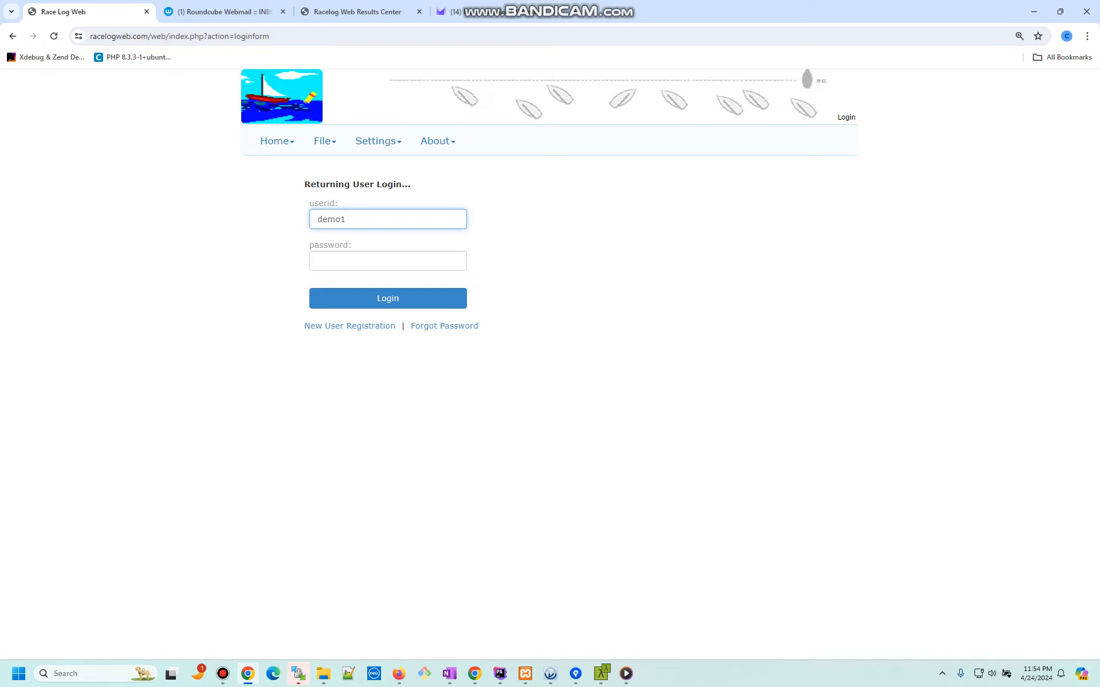
key("Tab")
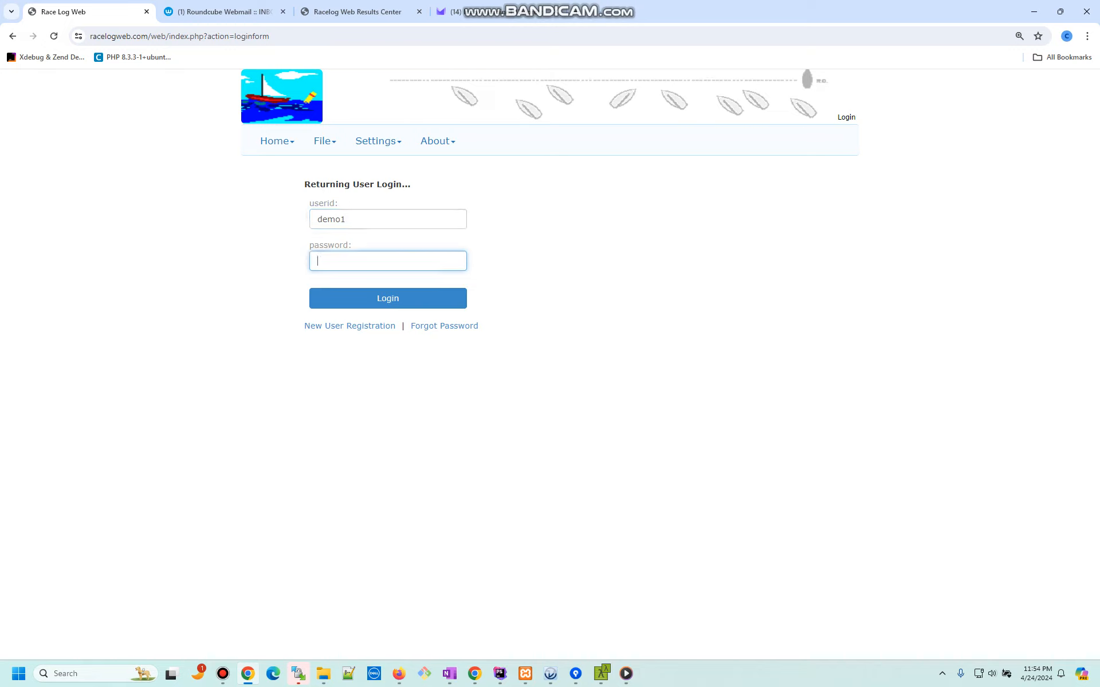
type("••••••••••")
key("Return")
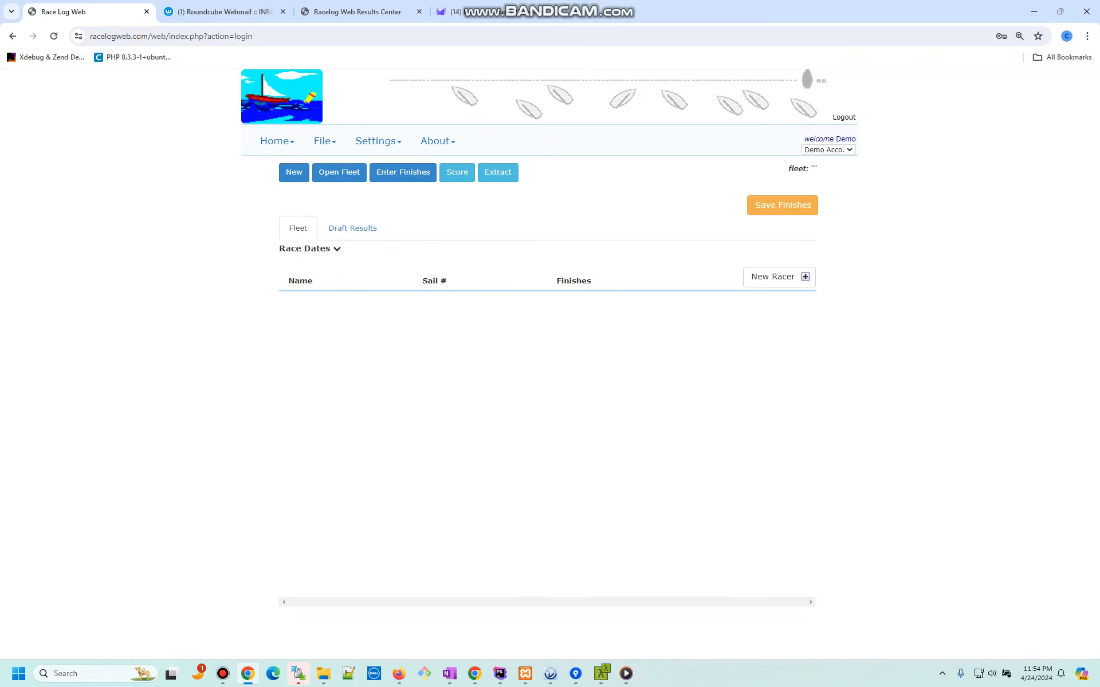
Step: Open Fleet One from the Fleets list in the File menu
left_click(324, 141)
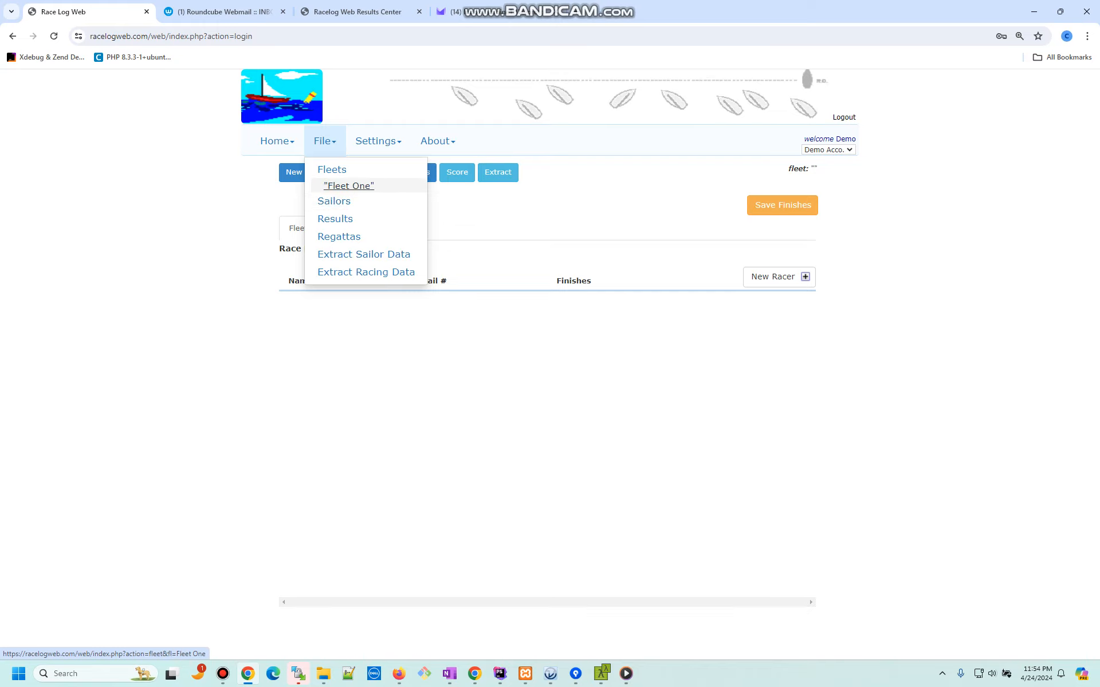
left_click(352, 186)
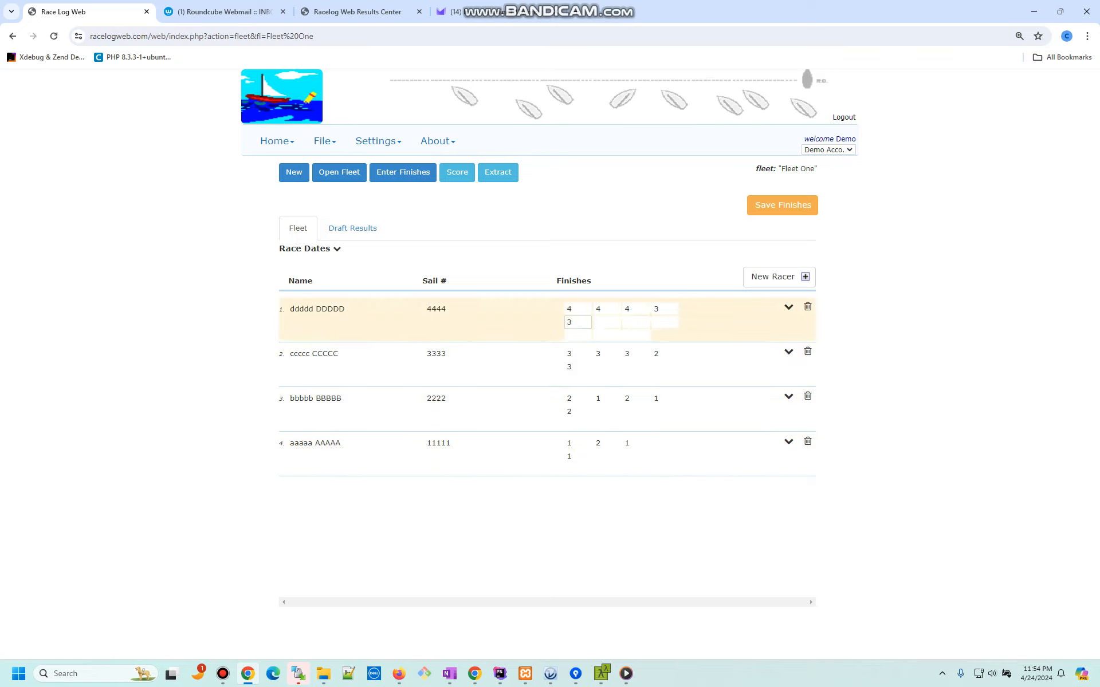
Step: Delete the fifth finish from each of the four racers' rows
double_click(571, 322)
key("BackSpace")
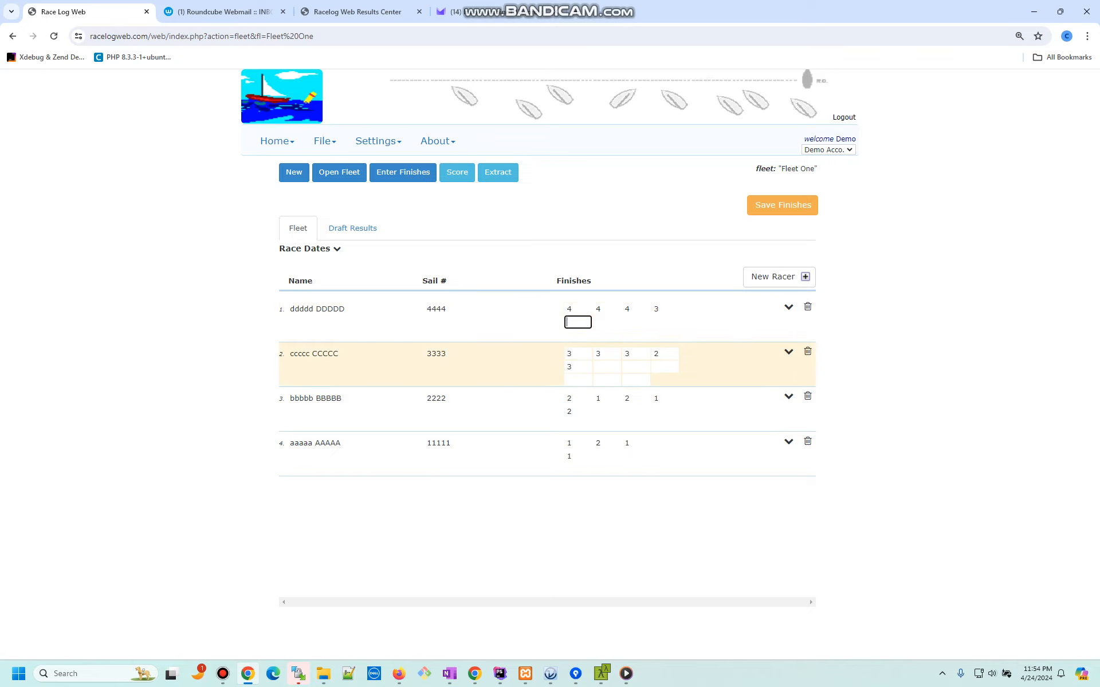
double_click(571, 367)
key("BackSpace")
double_click(571, 412)
key("BackSpace")
double_click(571, 457)
key("BackSpace")
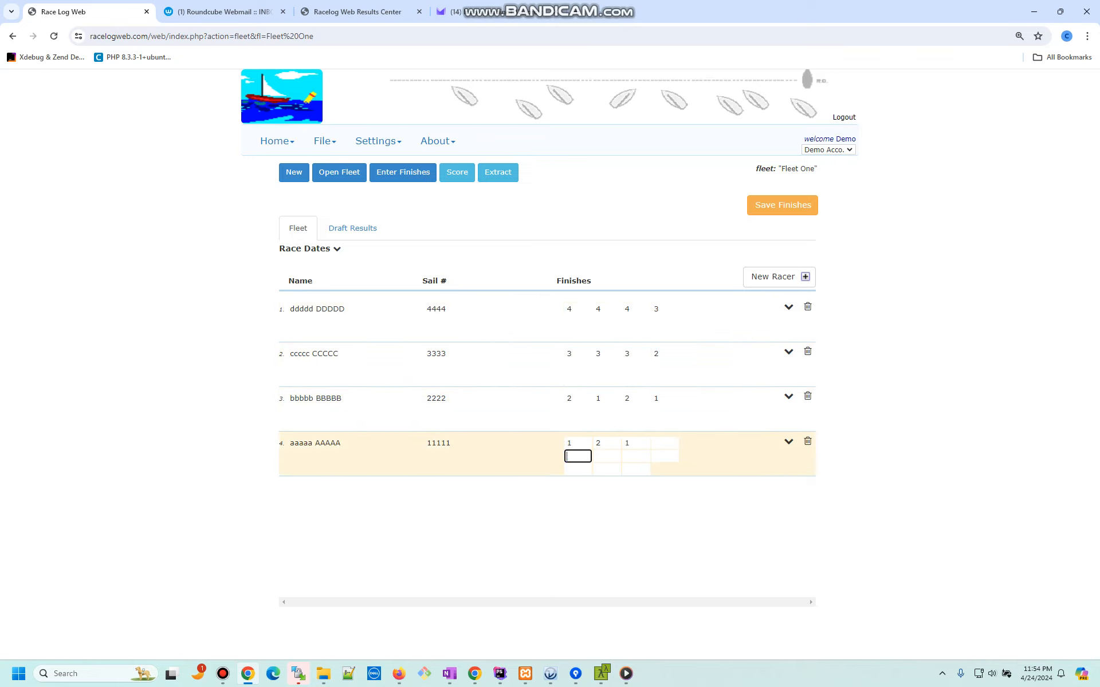
Step: Save Fleet One's finishes and start Enter Finish by Place for race 5
left_click(782, 205)
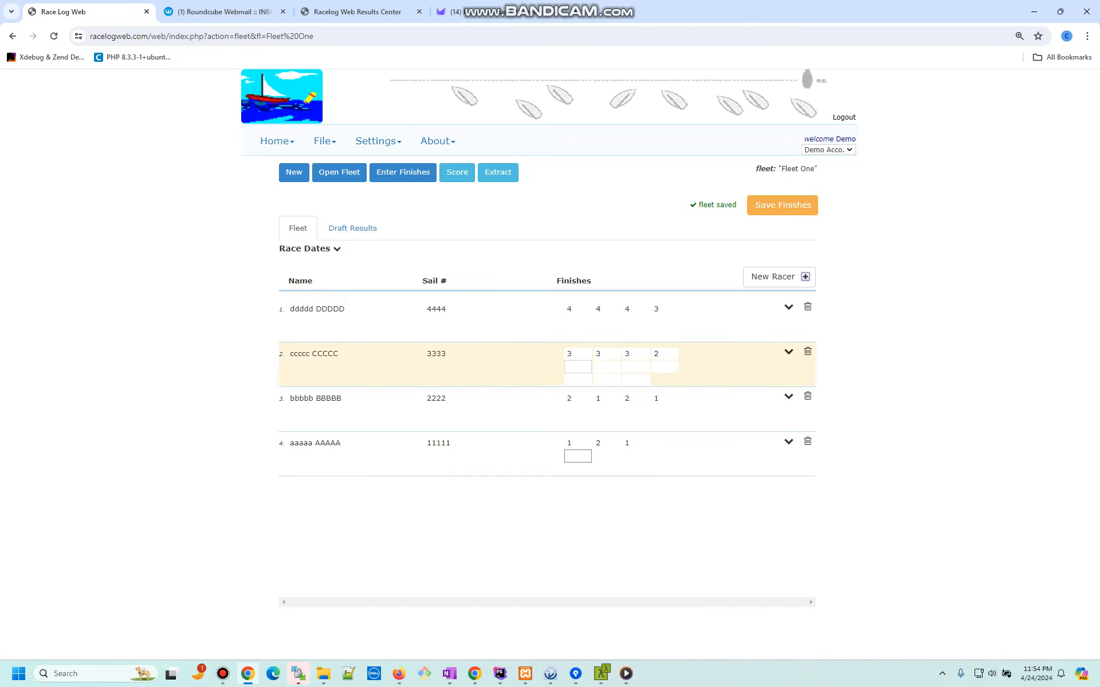
left_click(782, 205)
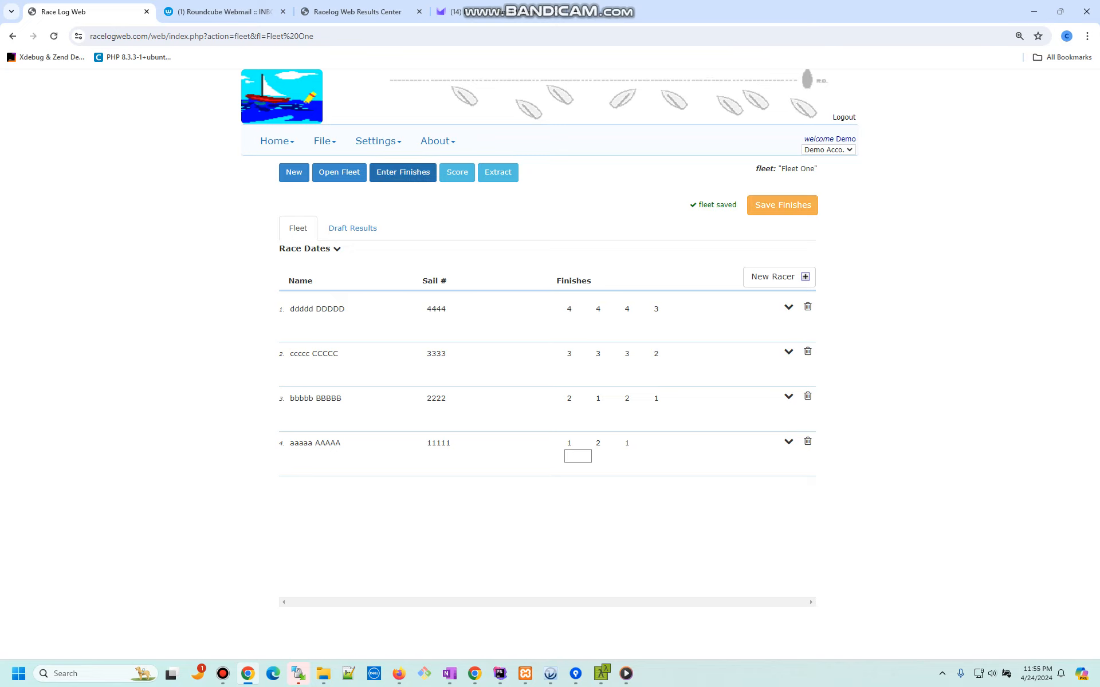
left_click(403, 172)
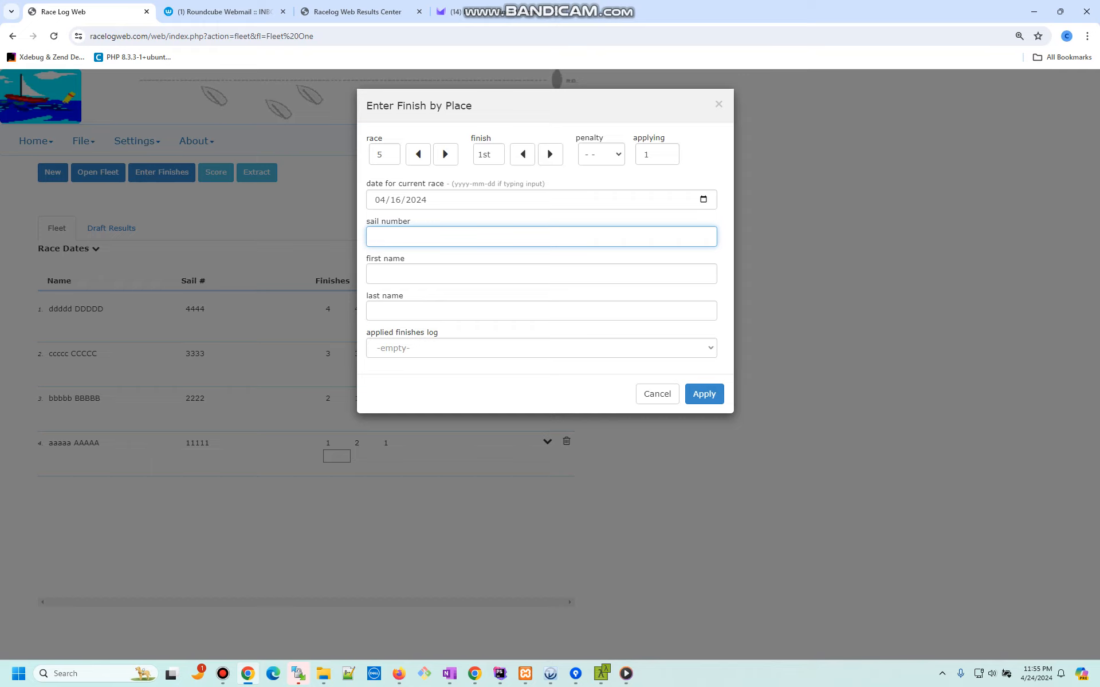
Step: Apply race 5 places 1–4 to sails 11111, 2222, 3333 and 4444 in order
left_click(435, 274)
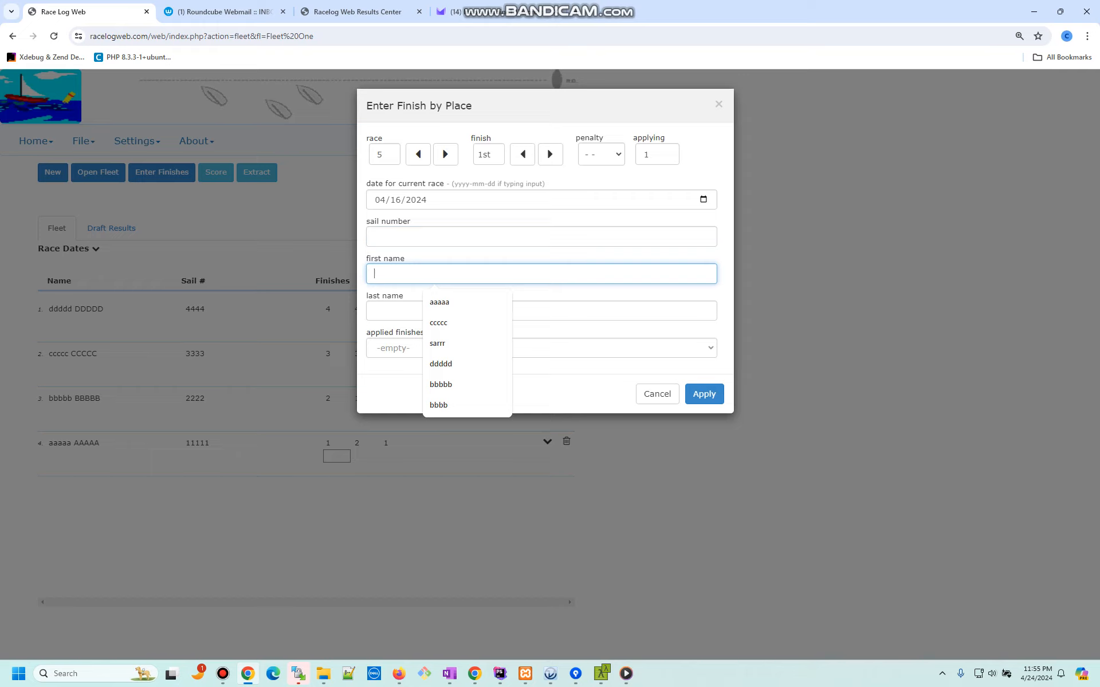
left_click(437, 237)
type("11111")
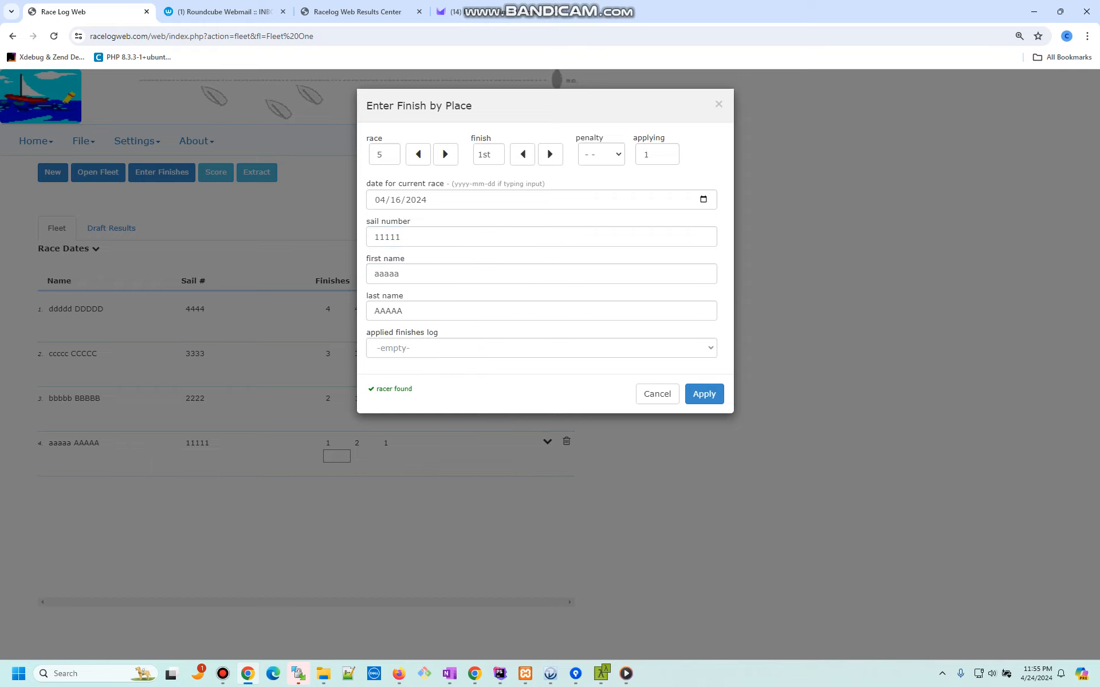
key("Return")
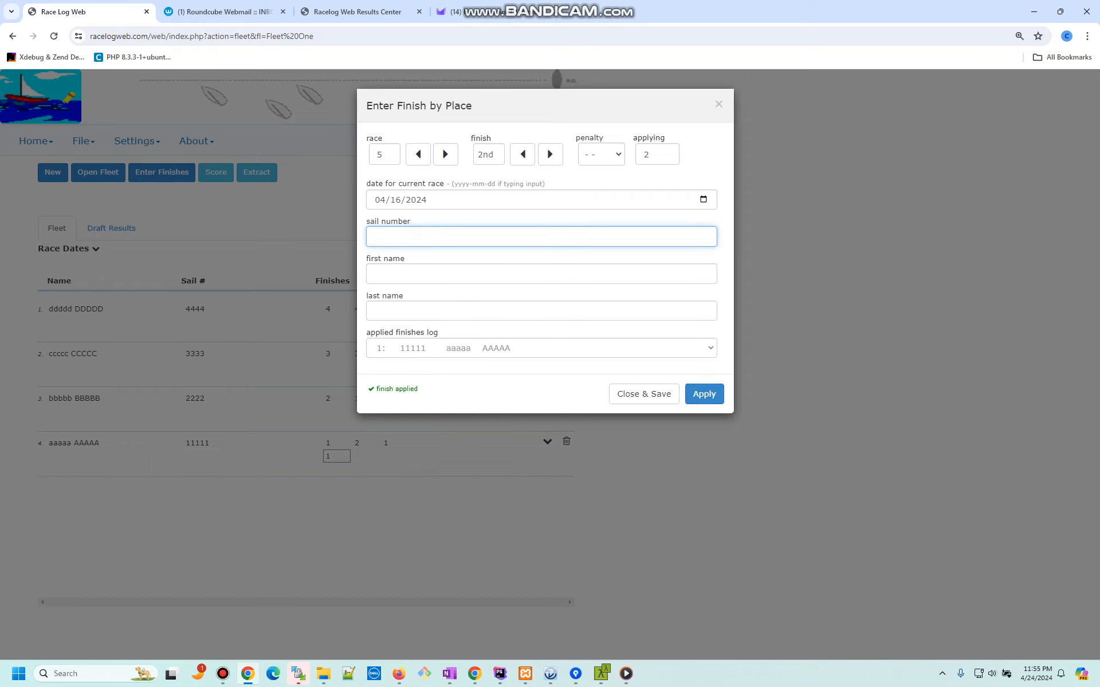
type("2222")
key("Return")
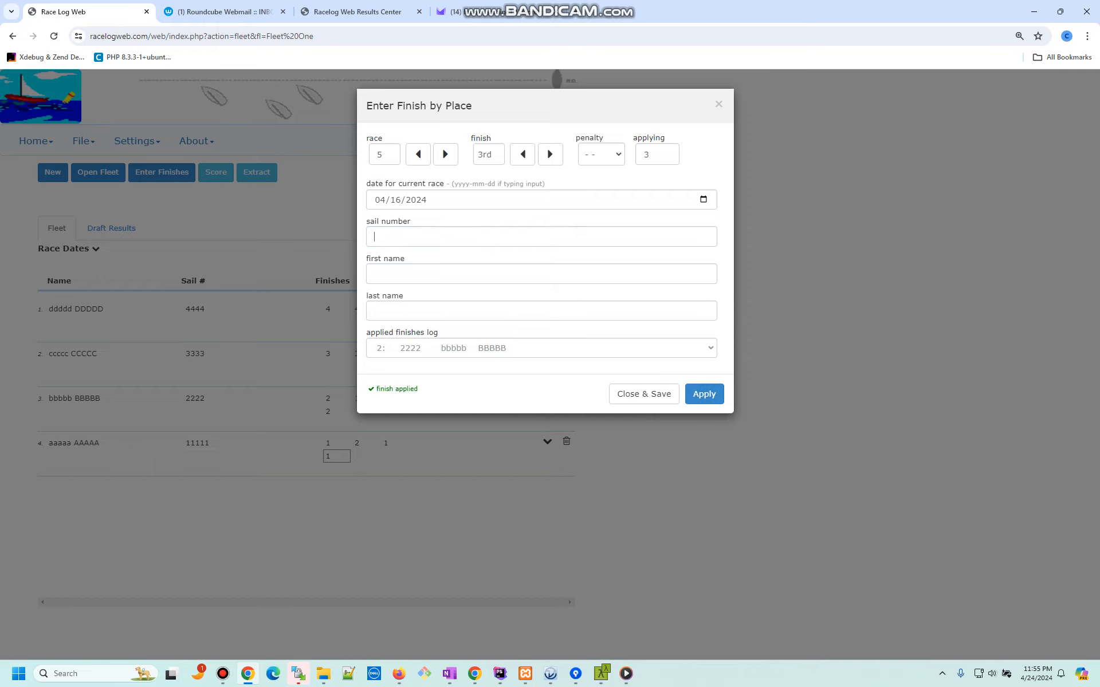
type("3333")
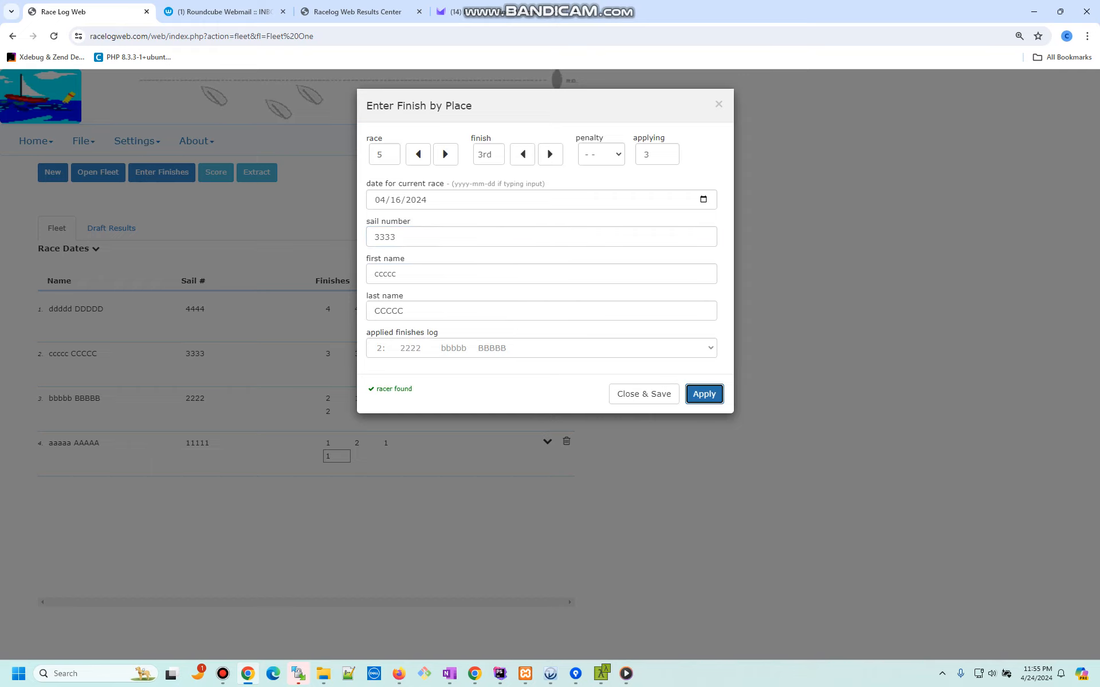
key("Return")
type("4444")
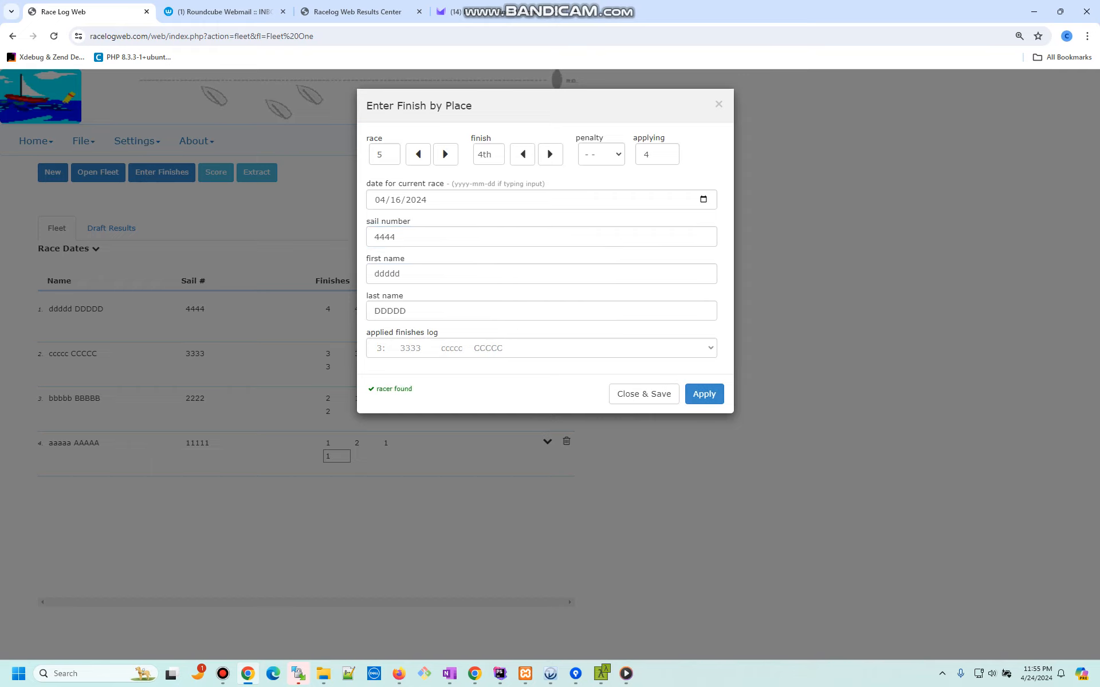
key("Return")
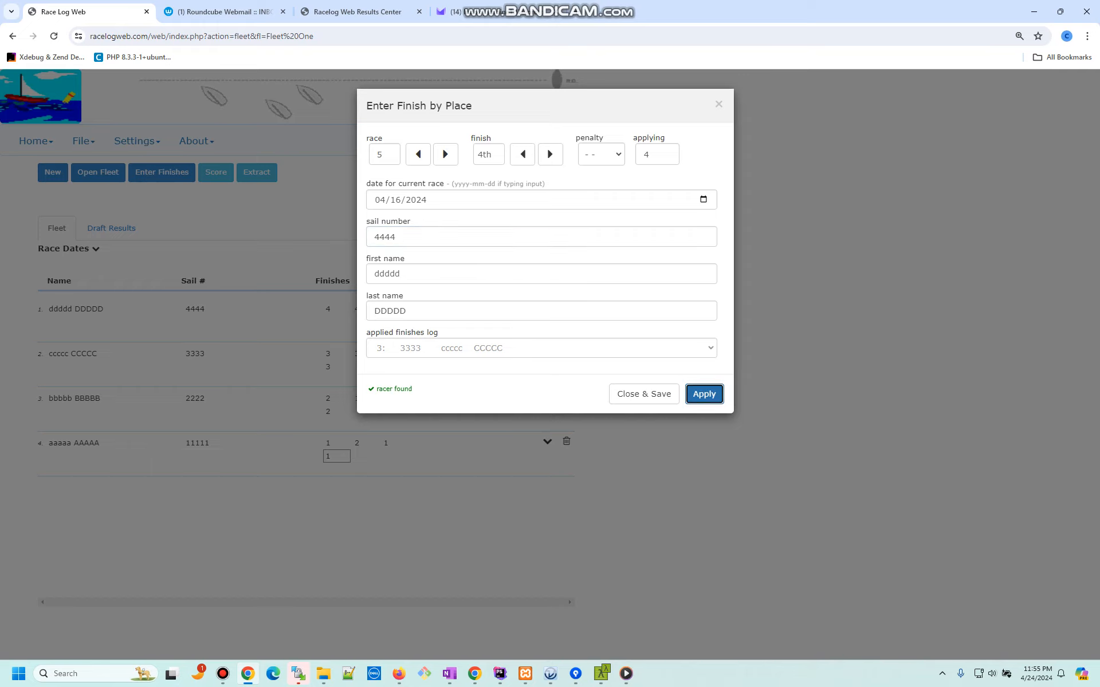
Step: Review the applied finishes log entries in its dropdown
left_click(541, 349)
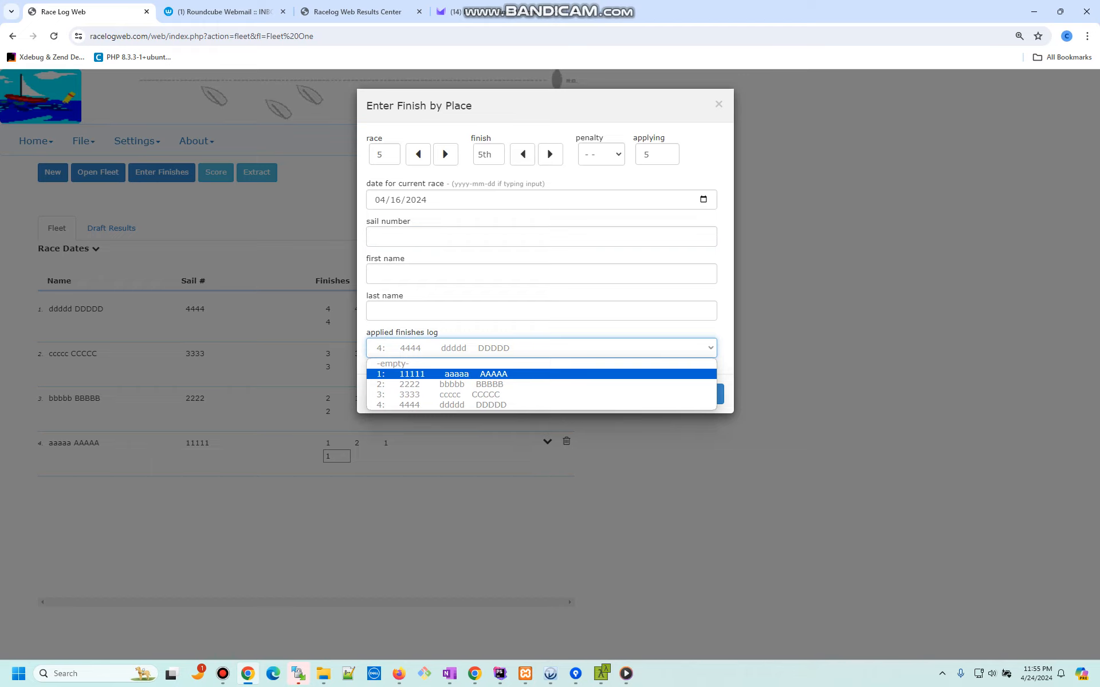
key("Down")
key("Down")
key("Down")
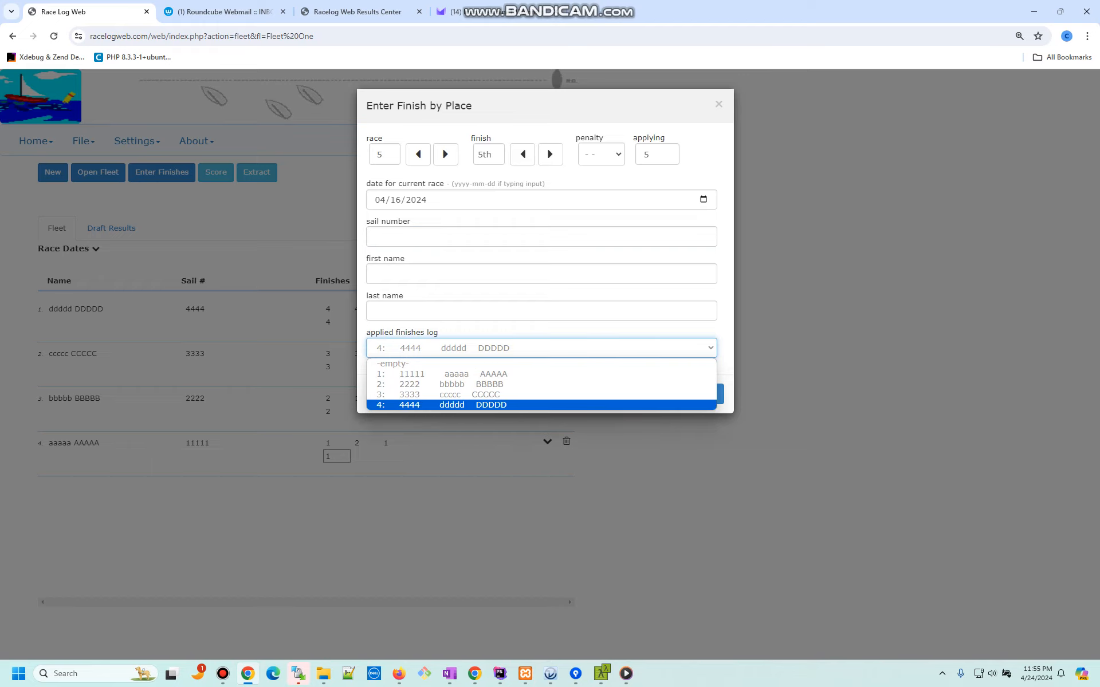
key("Up")
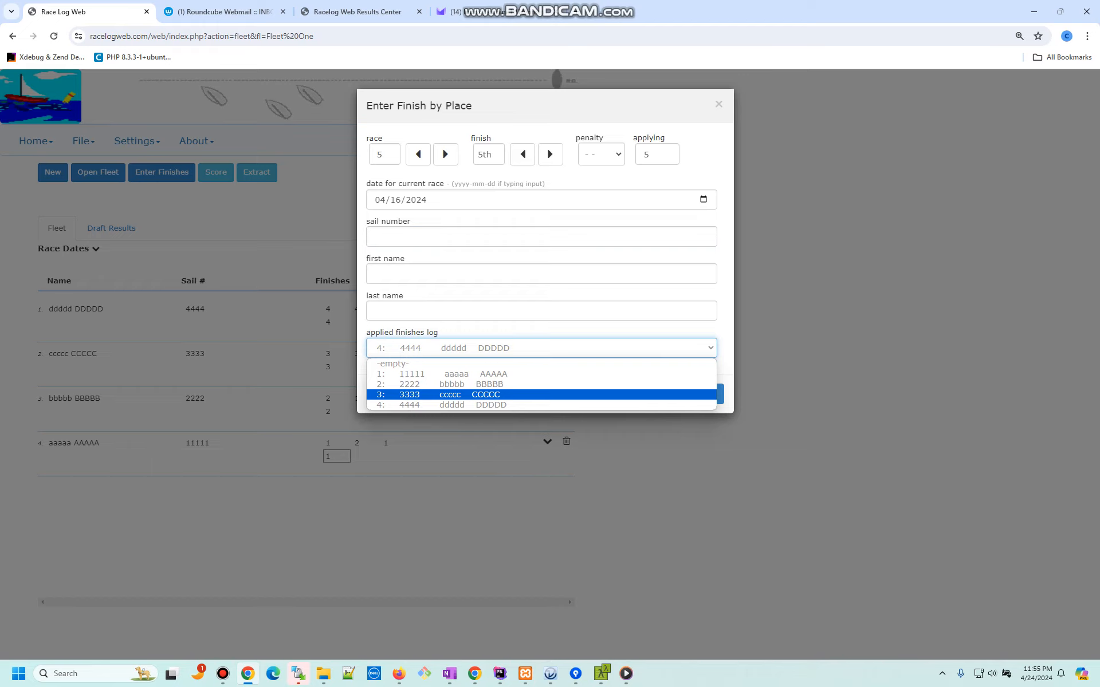
key("Down")
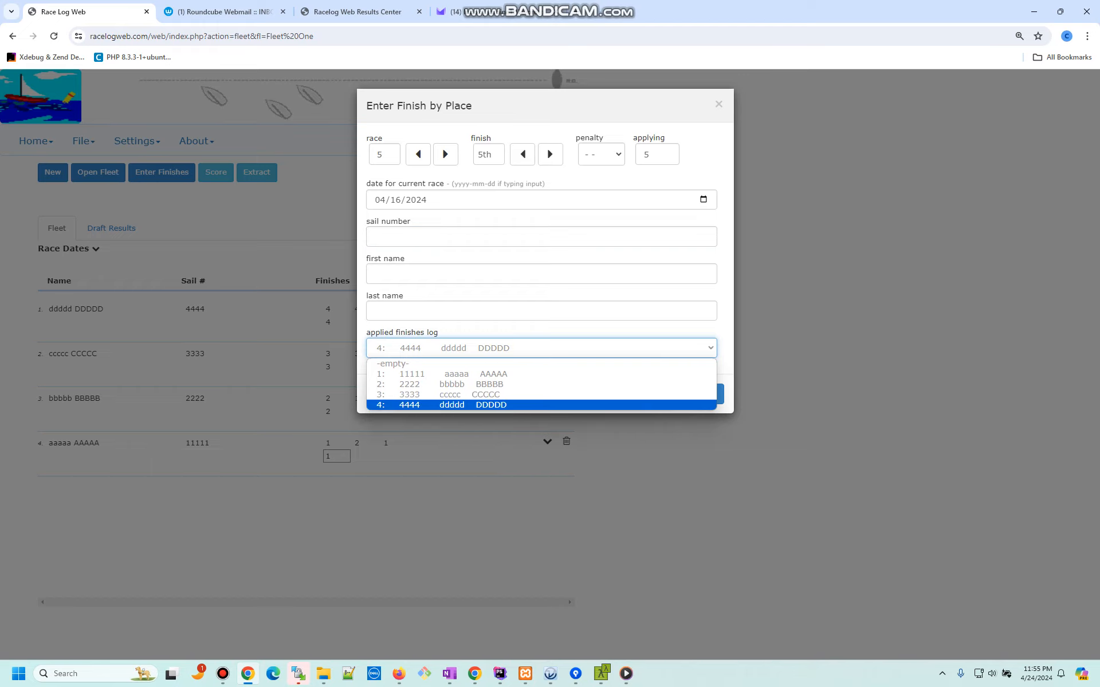
key("Up")
key("Down")
key("Up")
key("Up")
key("Up")
key("Up")
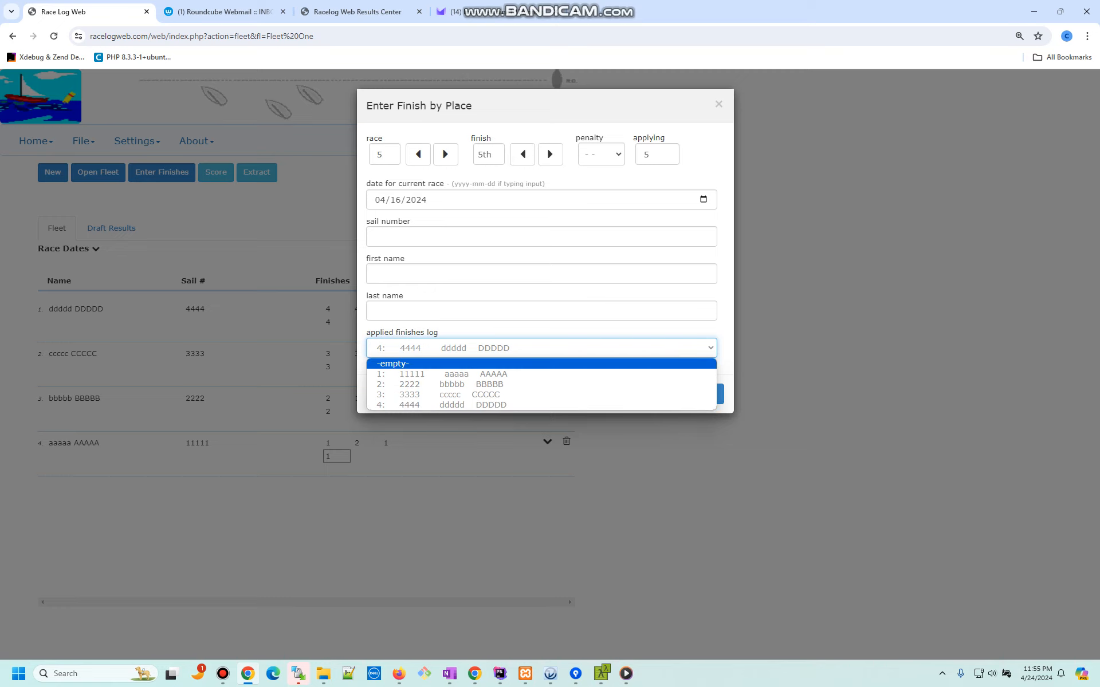
Step: Set the place back to 3rd, pick racer ddddd by first name 'ddd', and apply
mouse_move(548, 106)
left_mouse_down()
mouse_move(720, 103)
mouse_move(554, 102)
left_mouse_up()
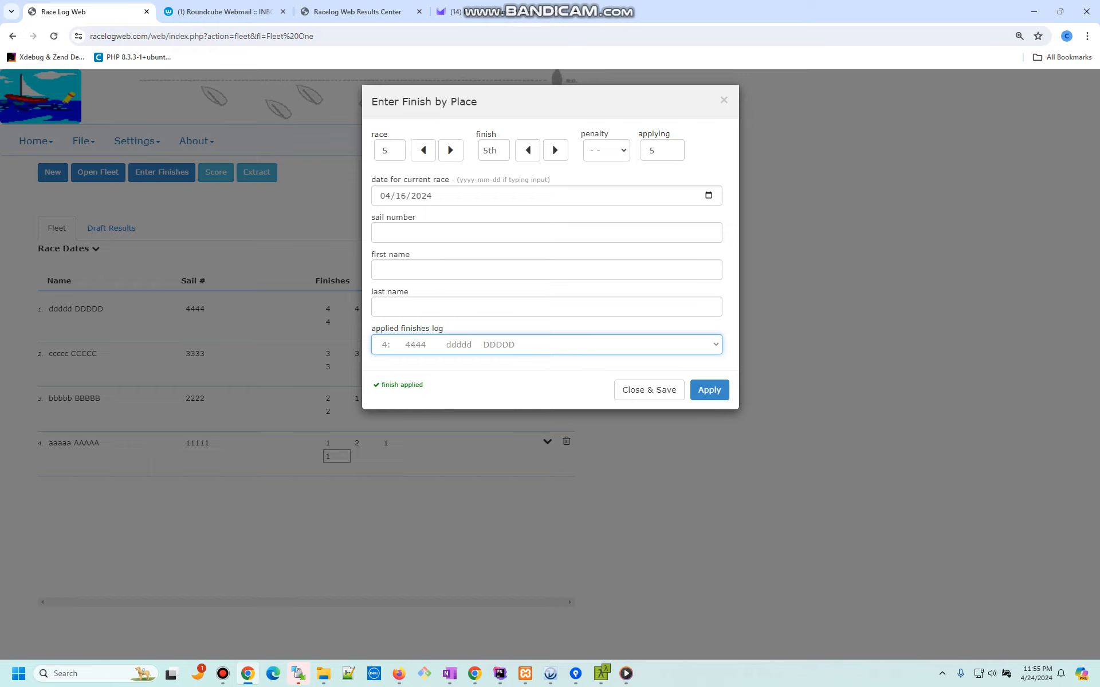
left_click(527, 150)
left_click(527, 150)
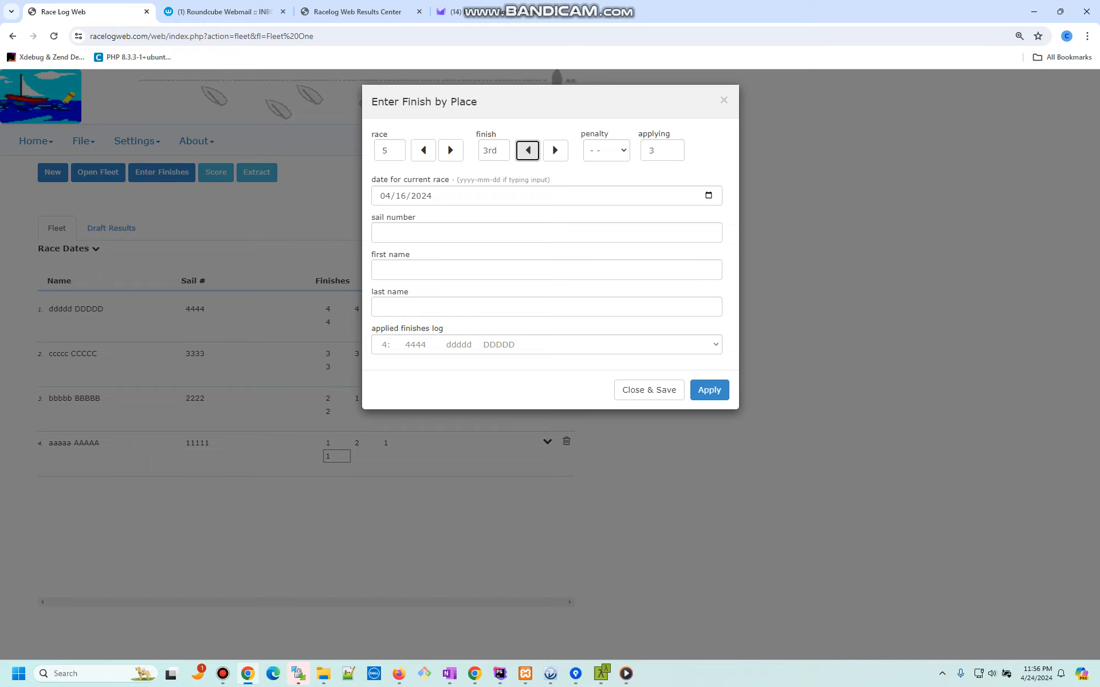
left_click(440, 269)
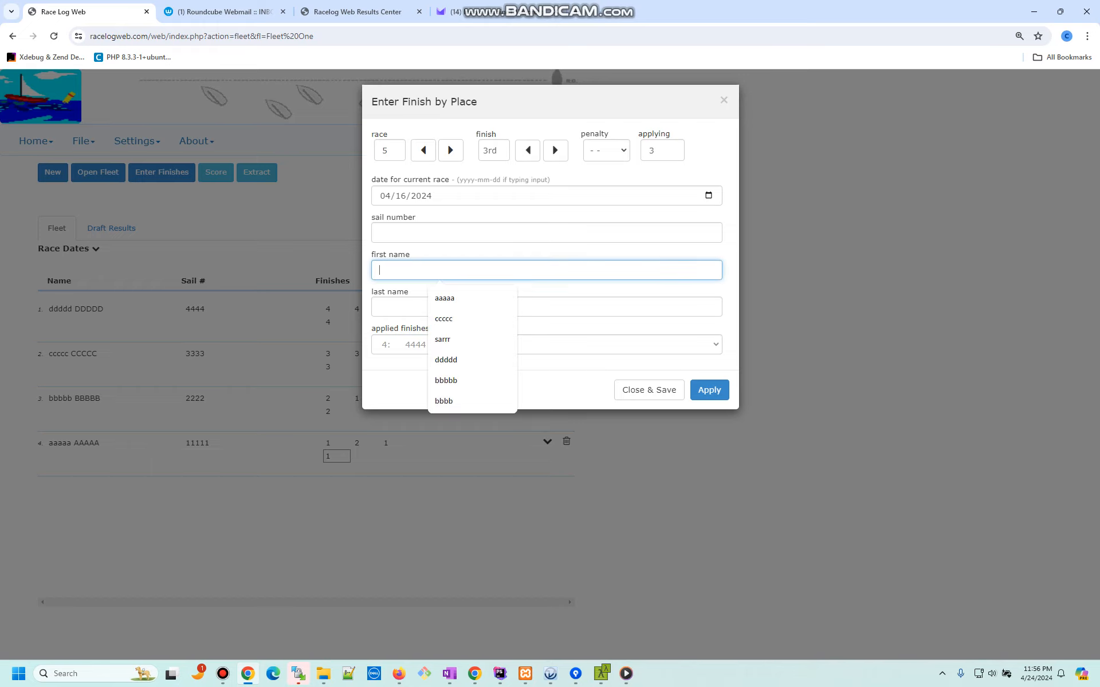
type("ddd")
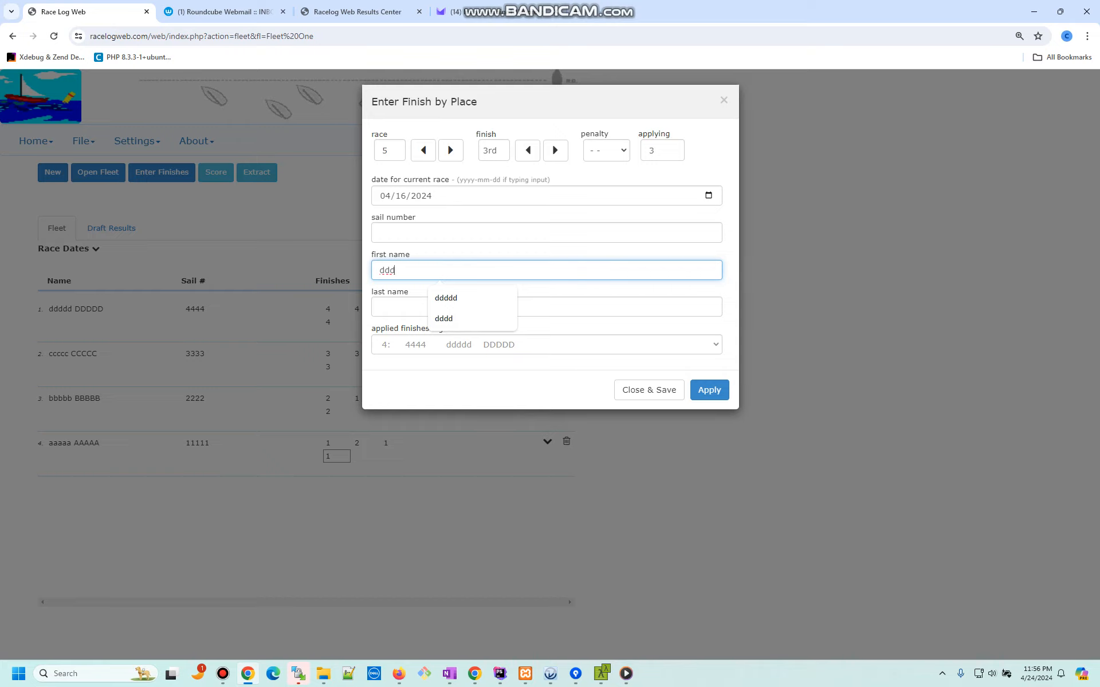
left_click(709, 390)
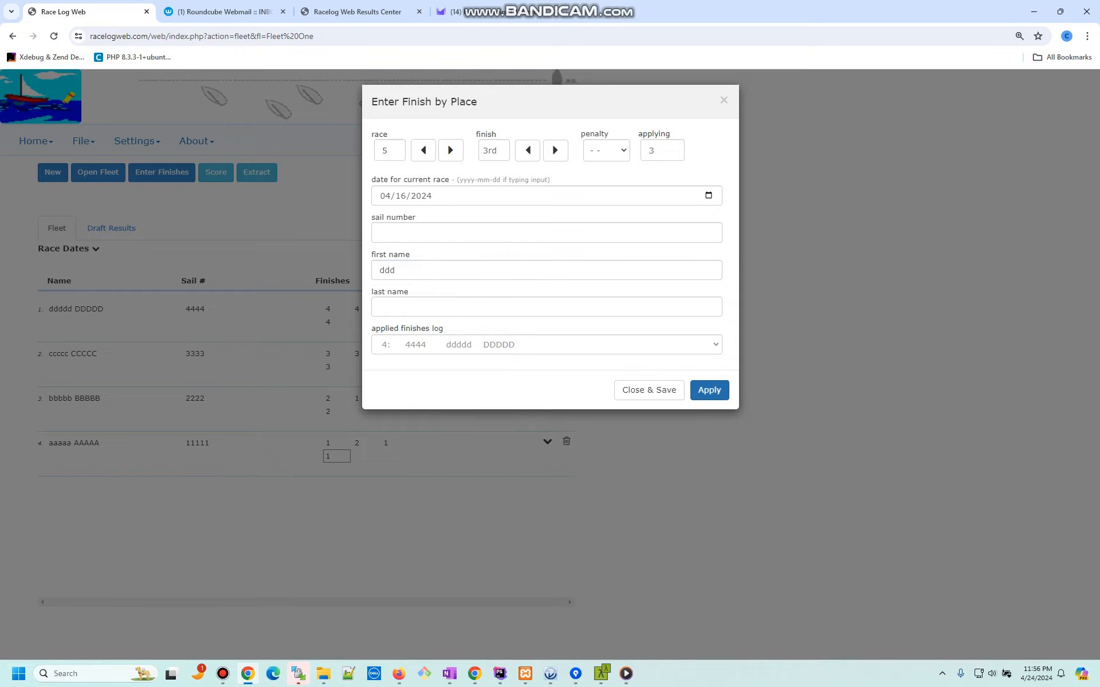
left_click(709, 390)
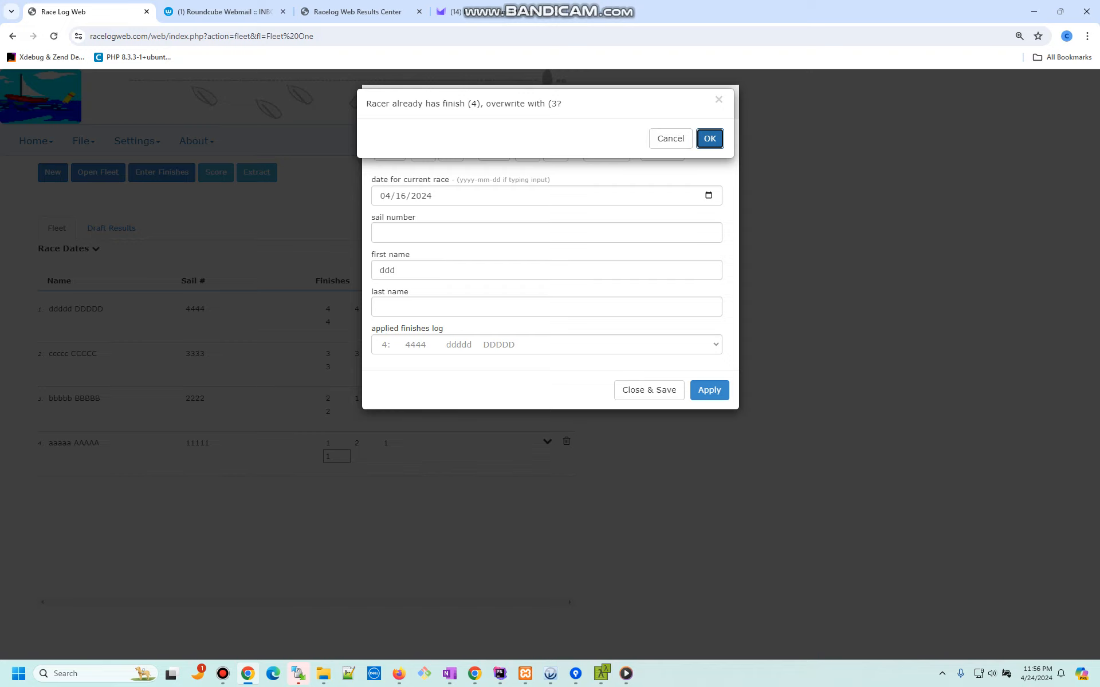
Step: Confirm ddddd as 3rd, overwrite ccccc's finish with 4th, then close and save
key("Return")
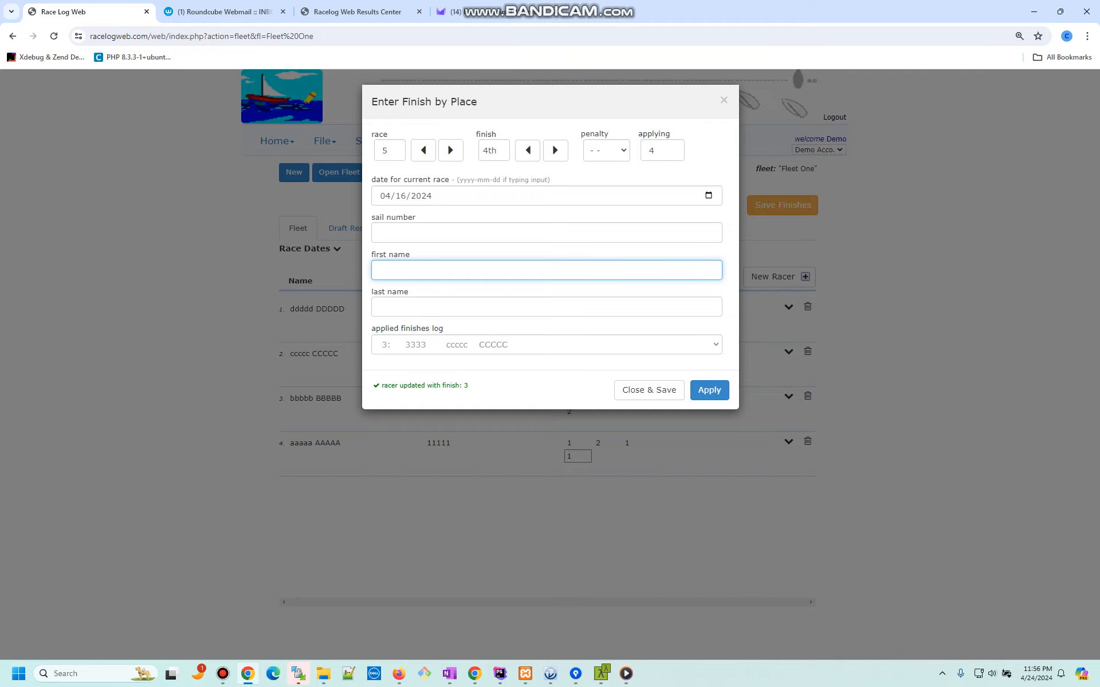
left_click(379, 270)
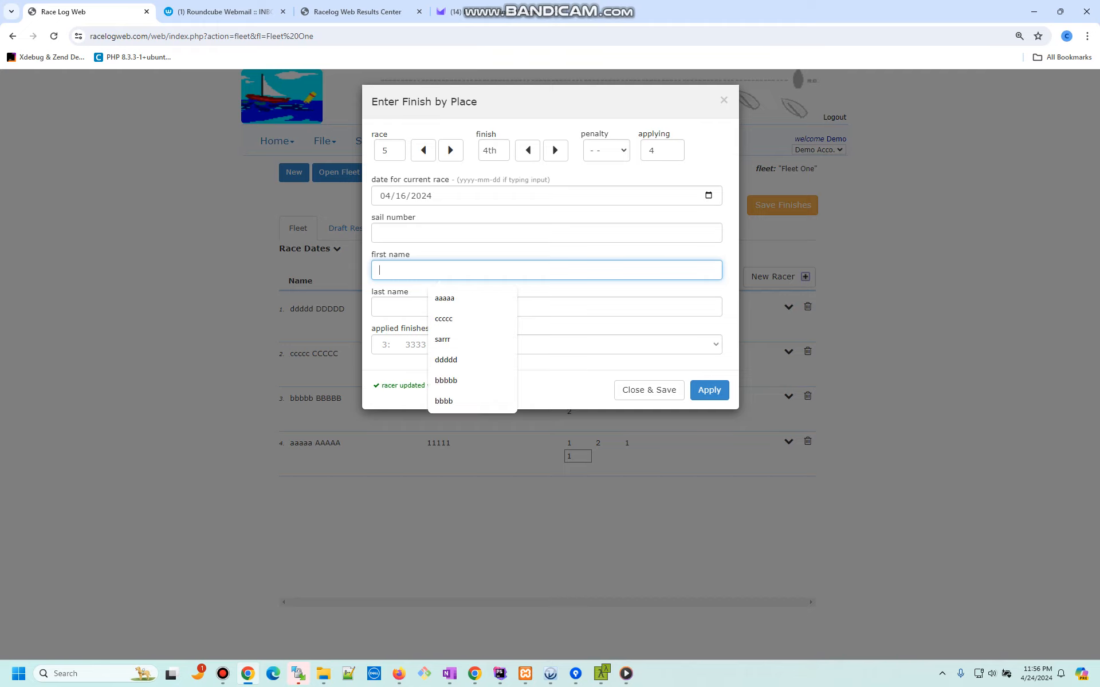
type("cccc")
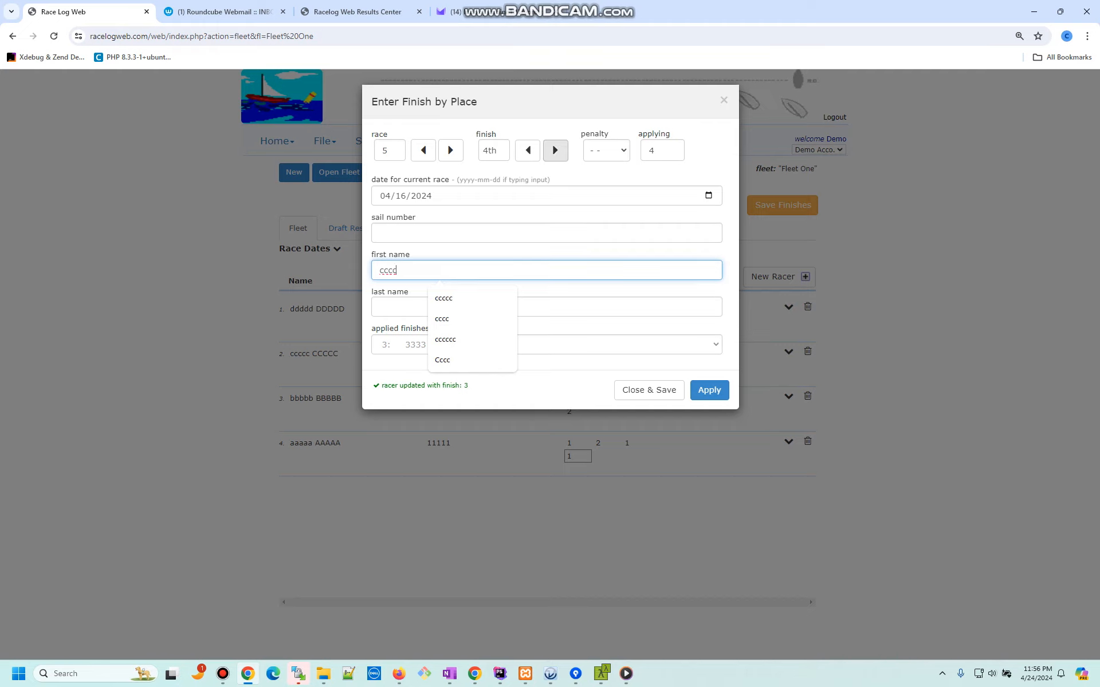
left_click_drag(578, 180, 578, 255)
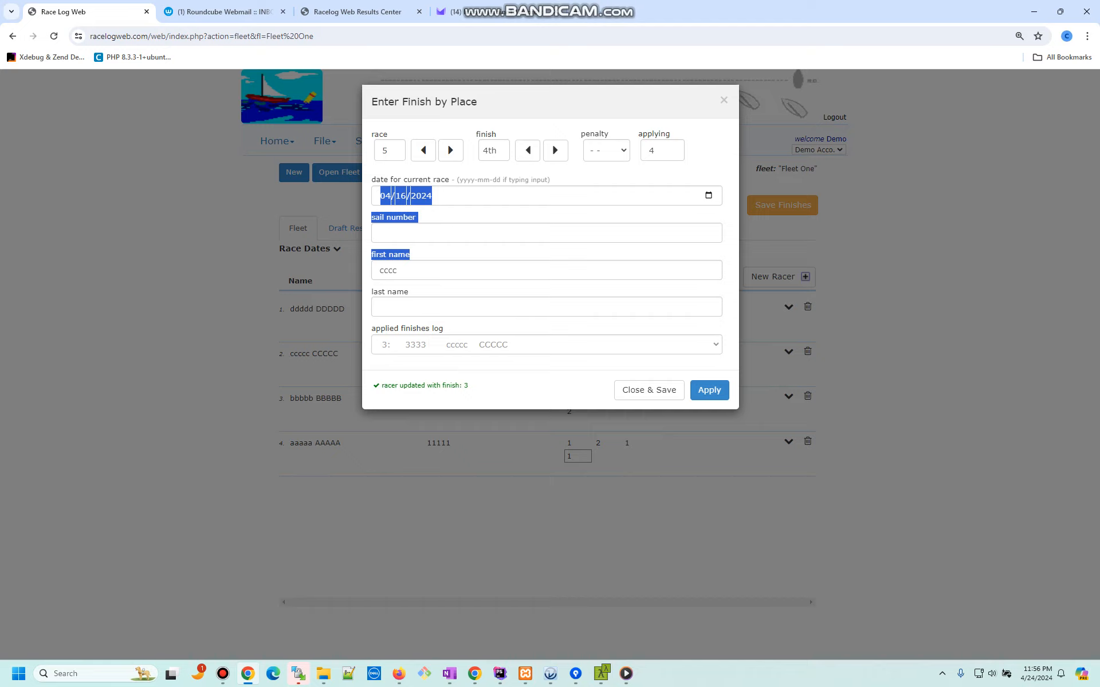
left_click(527, 307)
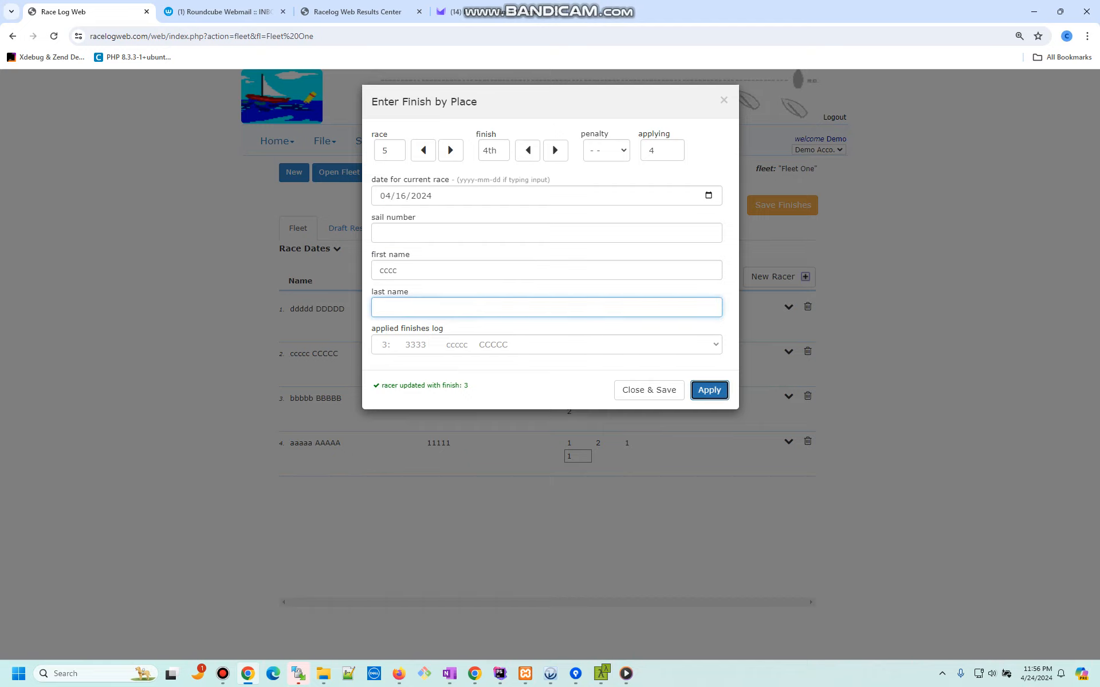
left_click(709, 390)
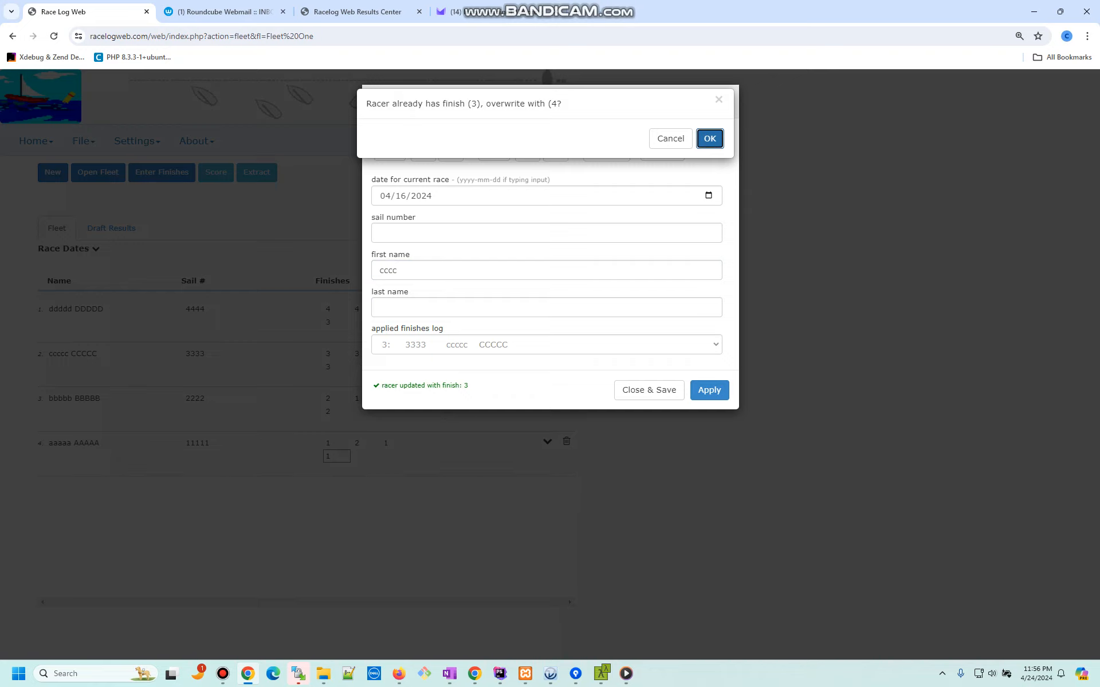
key("Return")
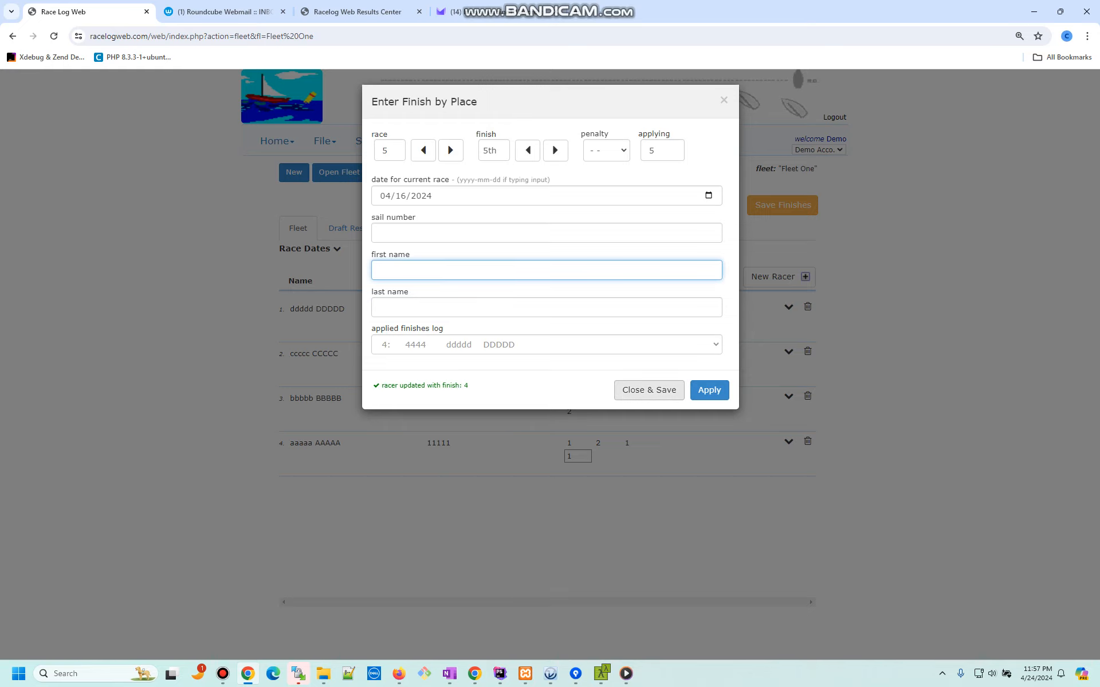
left_click(649, 390)
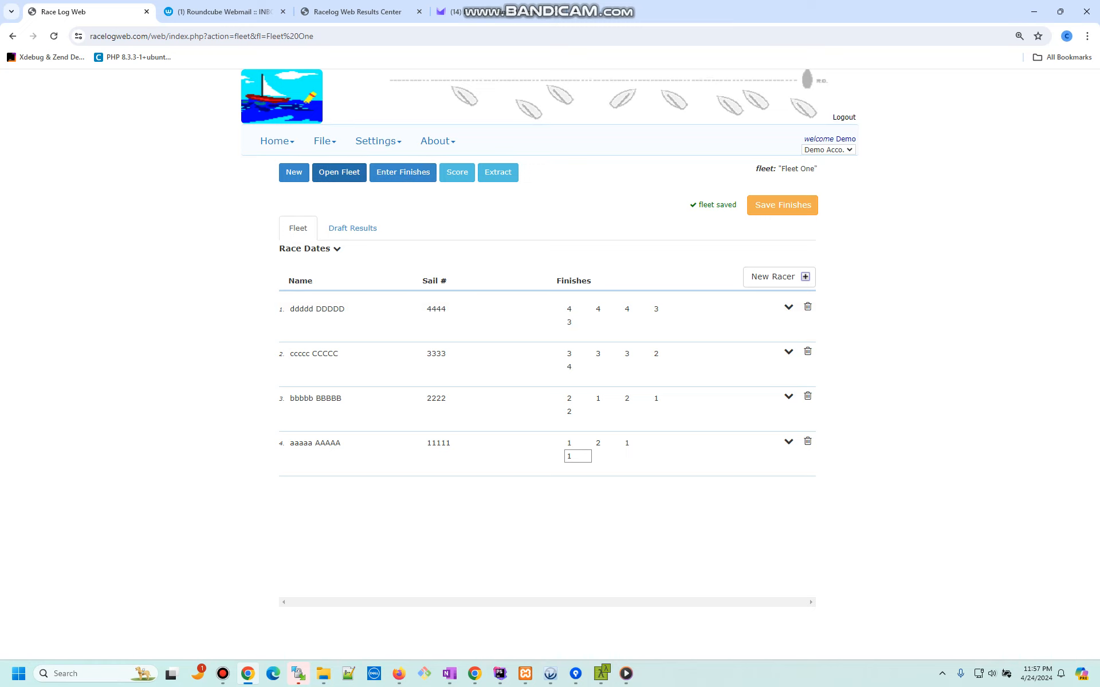
Step: Enter race 6 places for sails 11111, 2222, 3333, 4444, then close and save
left_click(403, 172)
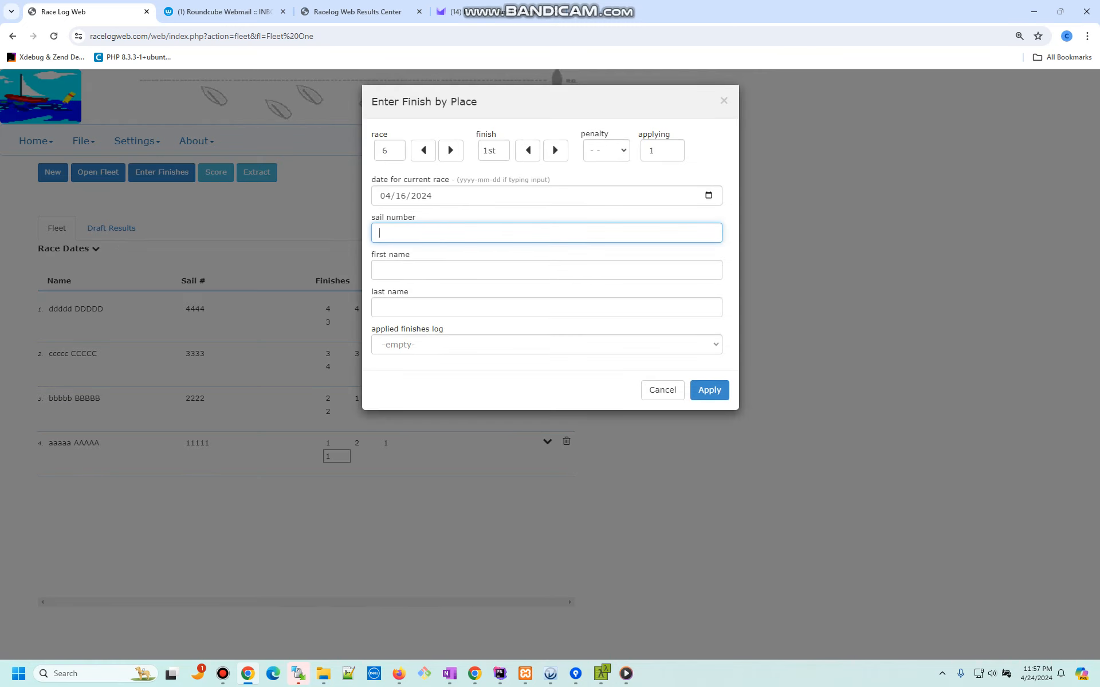
type("11111")
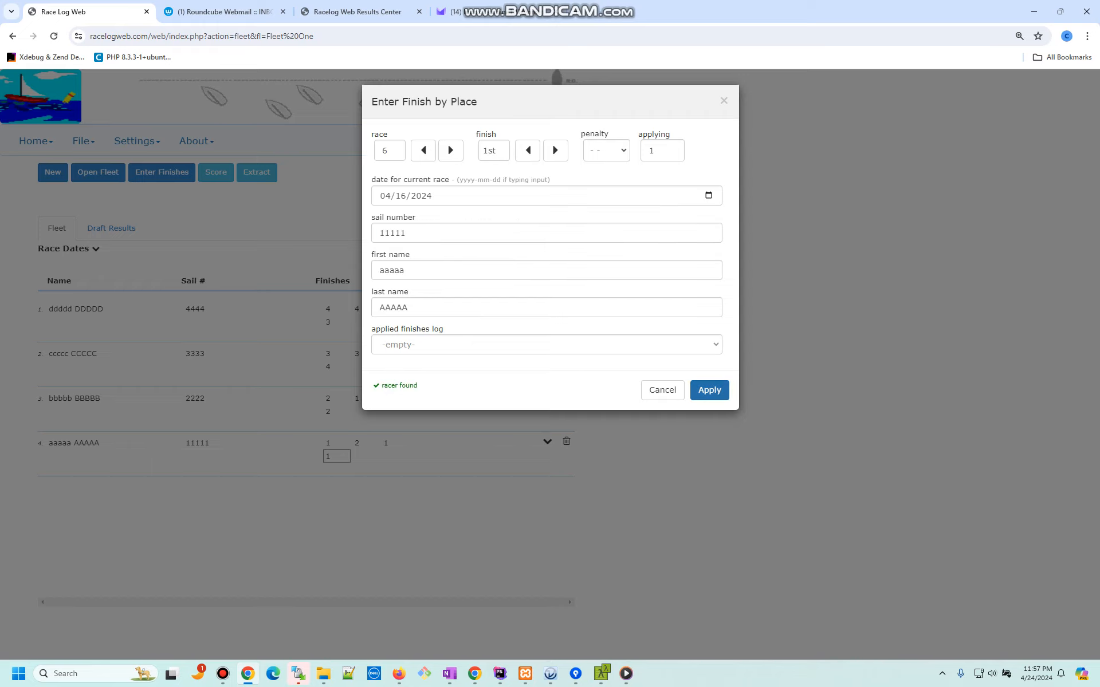
key("Return")
type("2222")
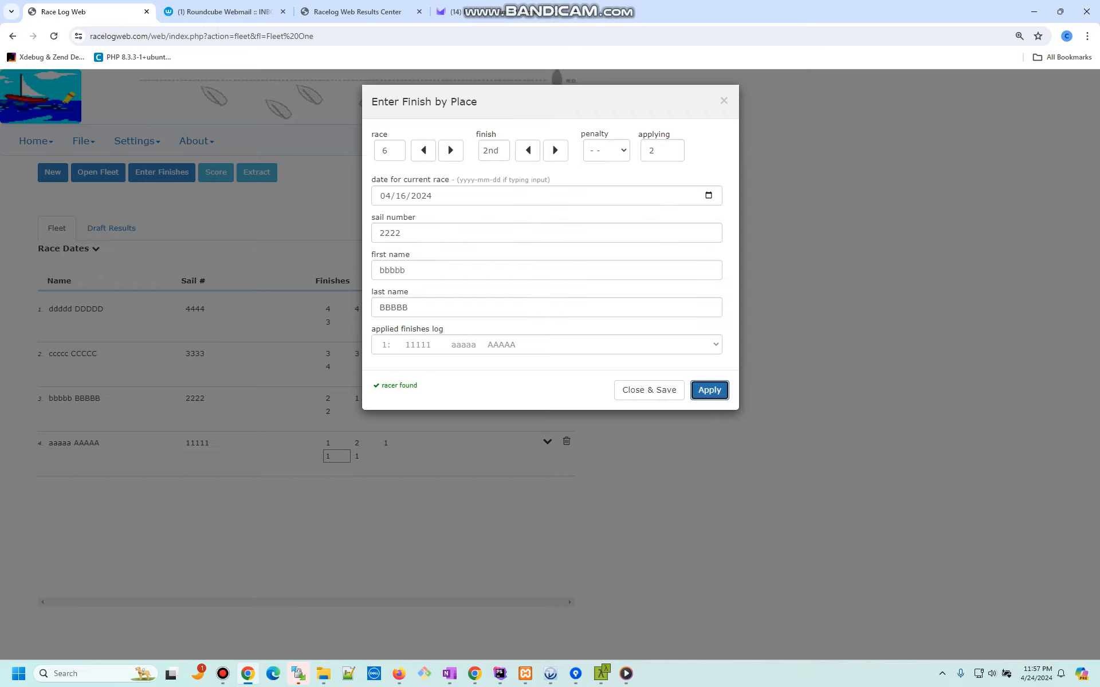
key("Return")
type("3333")
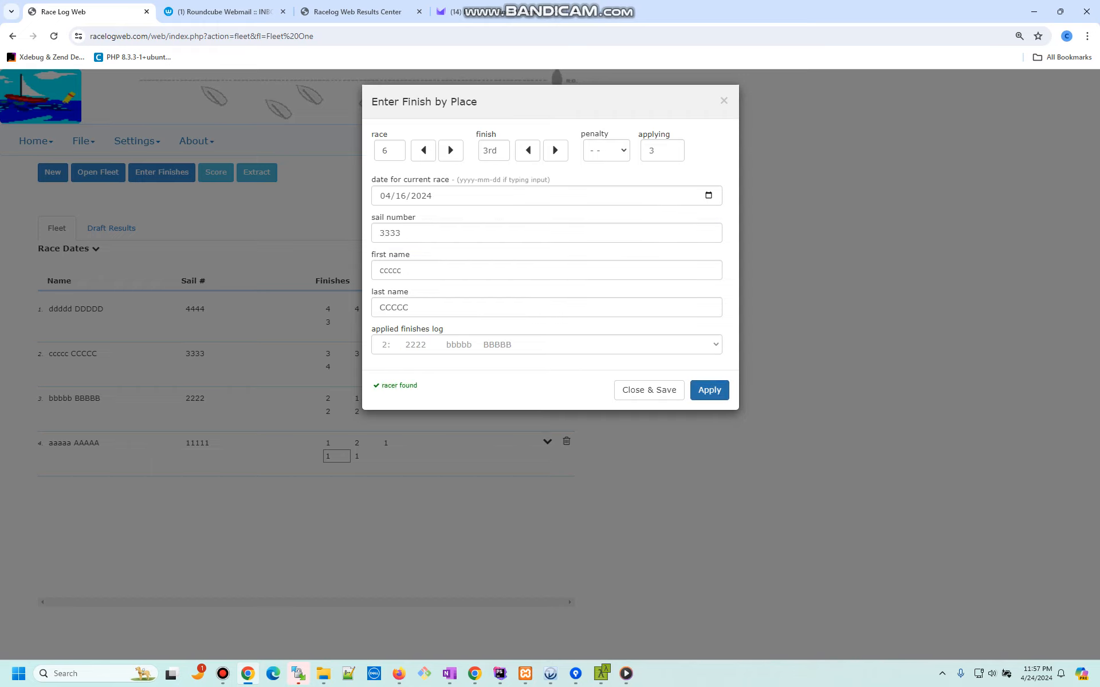
key("Return")
type("4444")
key("Return")
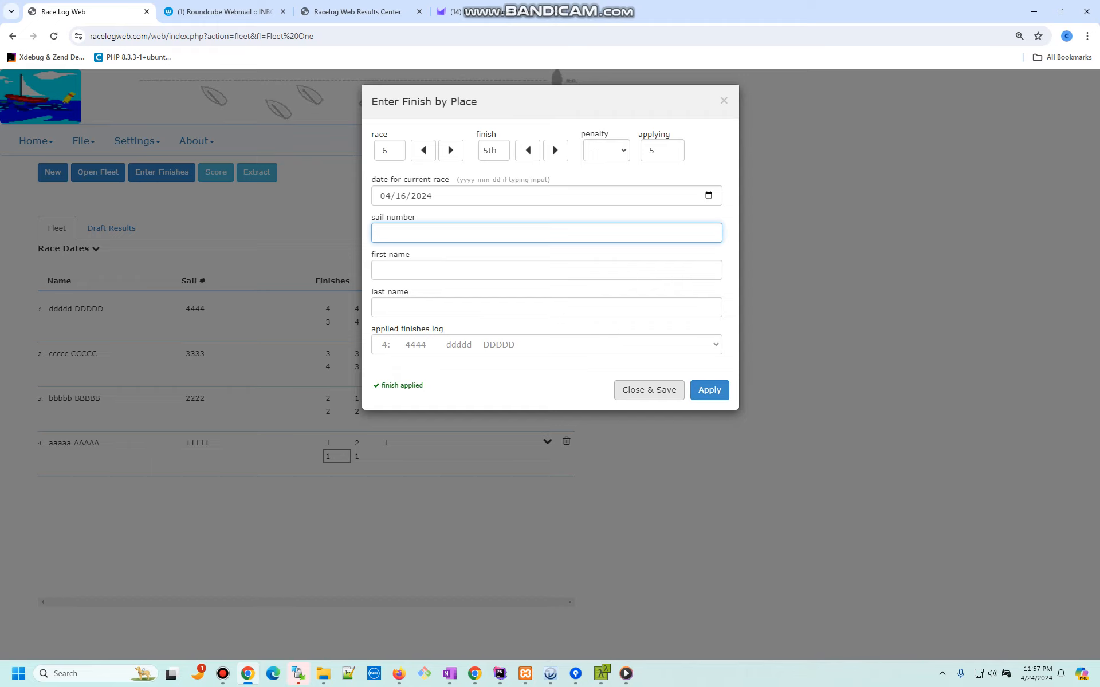
left_click(649, 390)
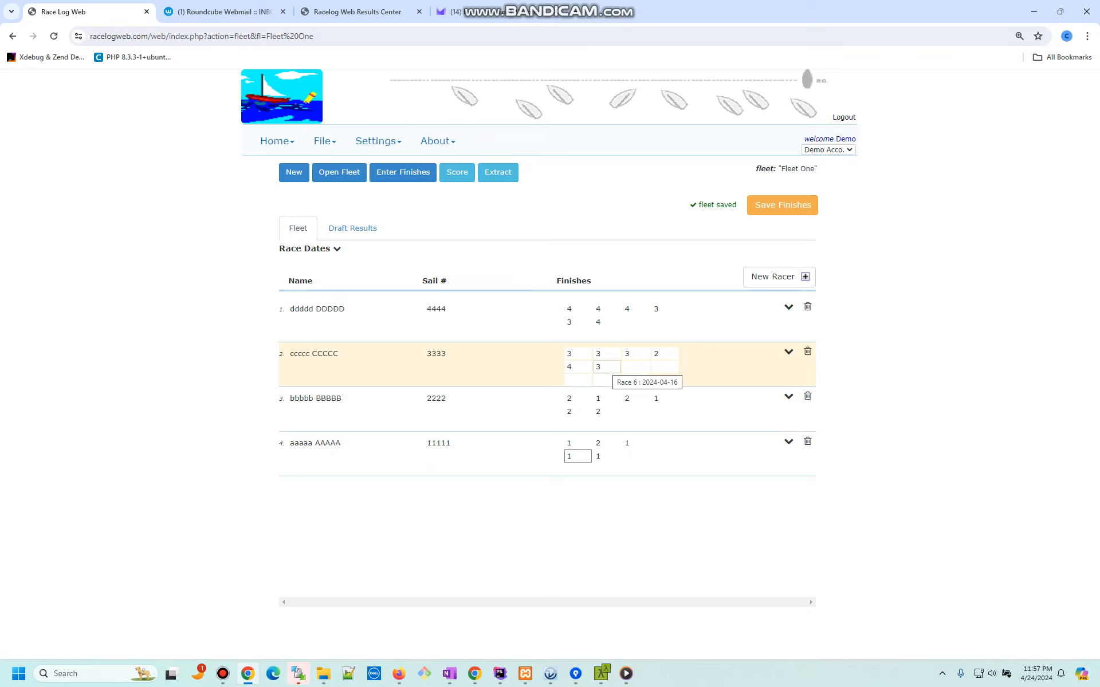
Step: Mark ccccc OCS and ddddd 3 in race 6, save, and open ddddd's racer details
double_click(606, 367)
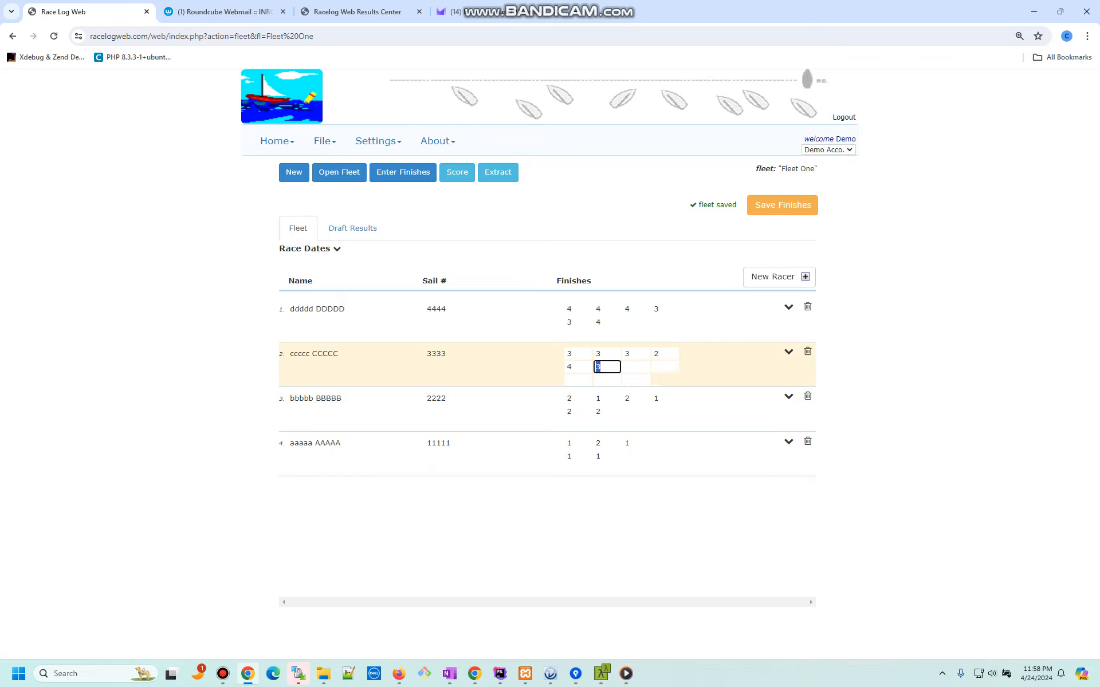
type("OCS")
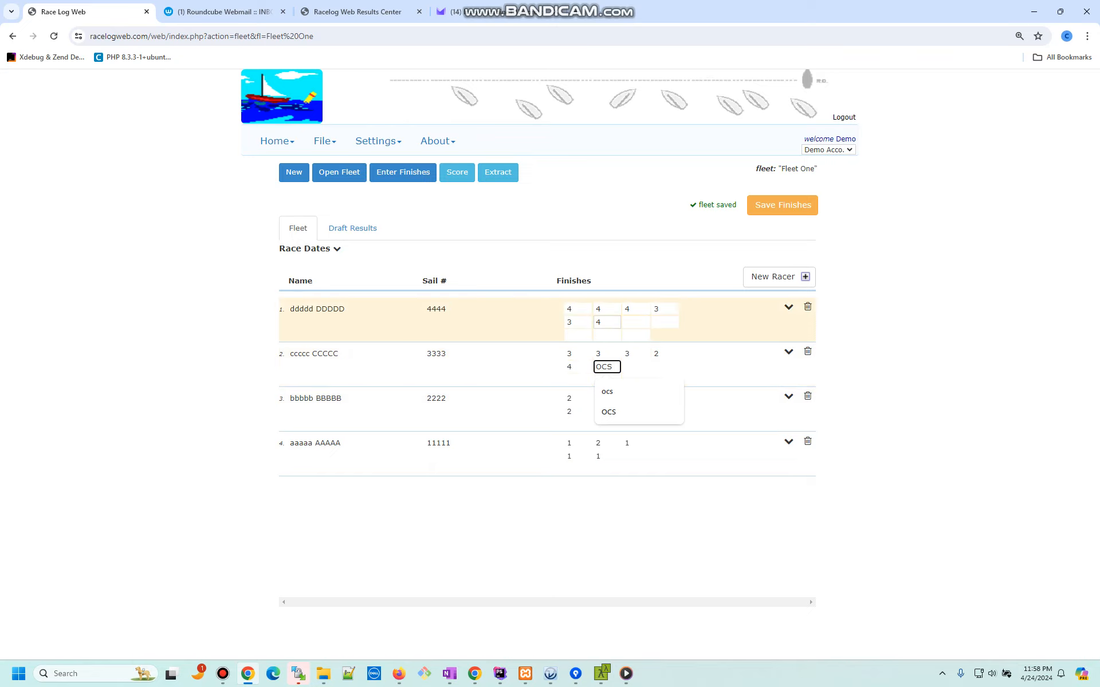
left_click(615, 322)
type("3")
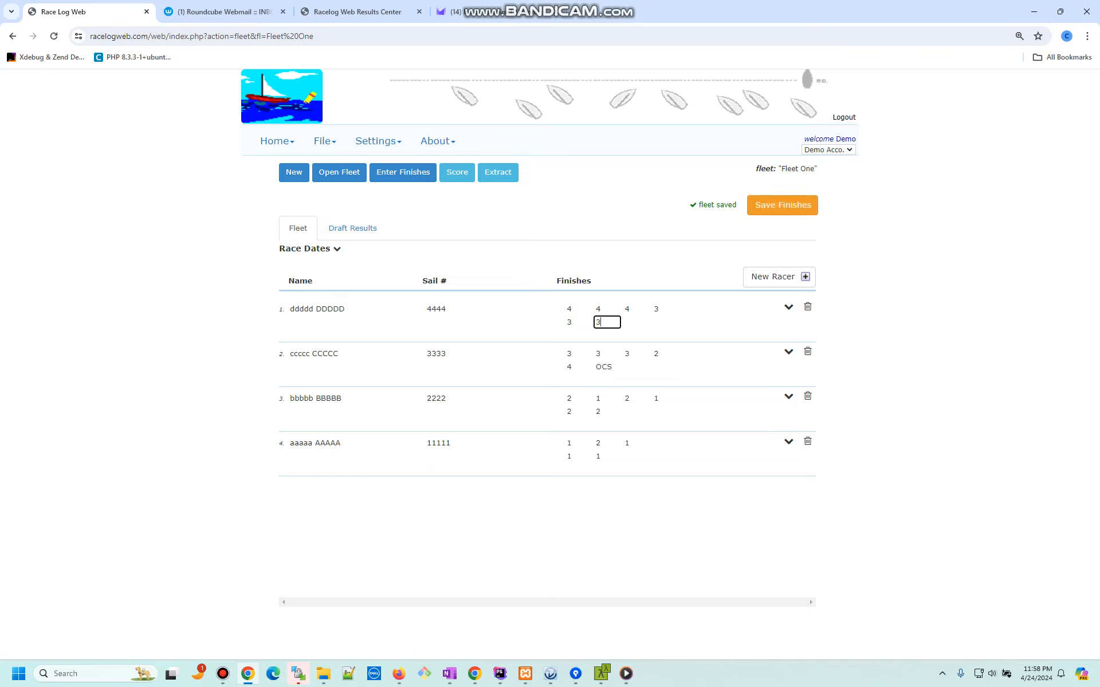
left_click(782, 205)
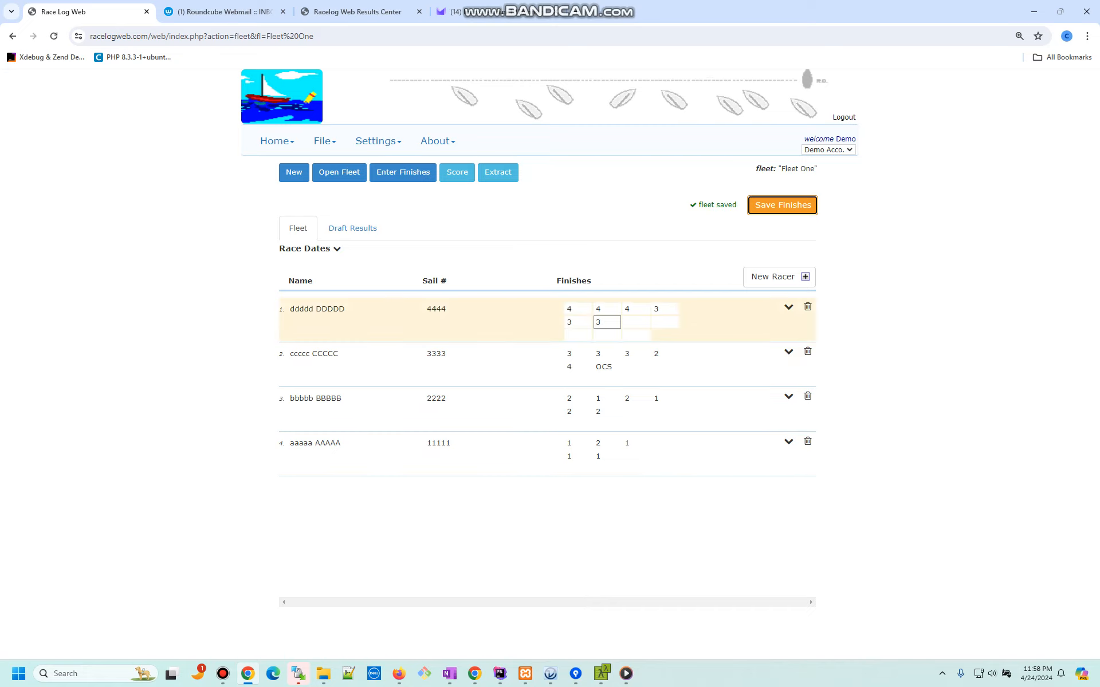
left_click(789, 307)
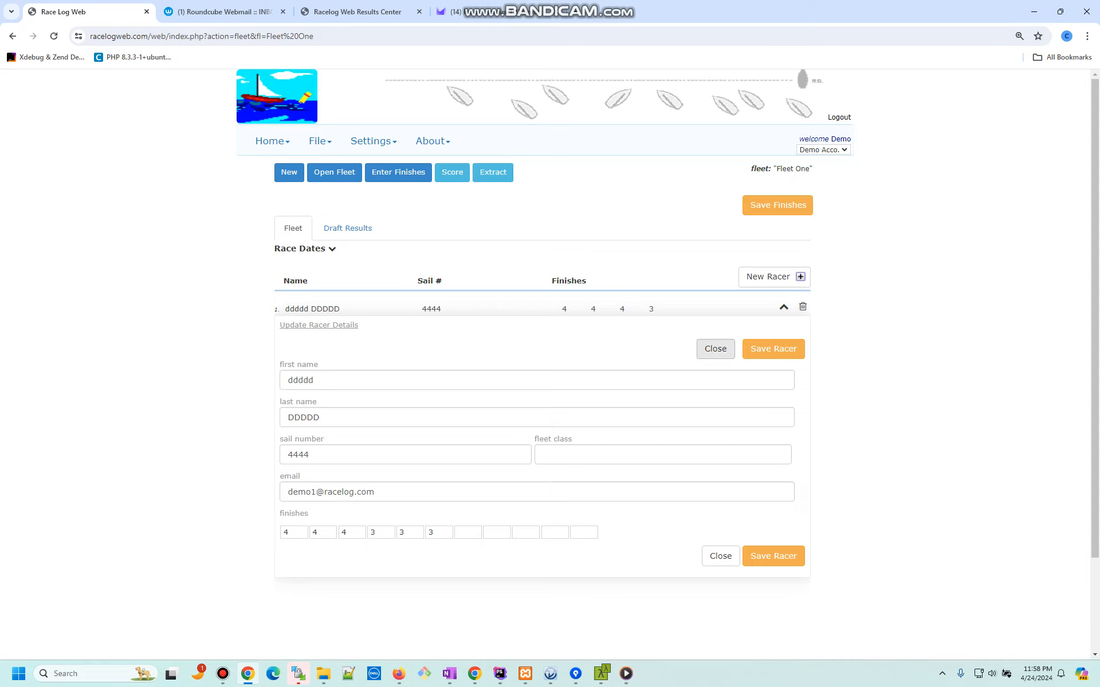
Step: Change ccccc's fleet class from Junior to JR, save the racer, and close the form
left_click(715, 349)
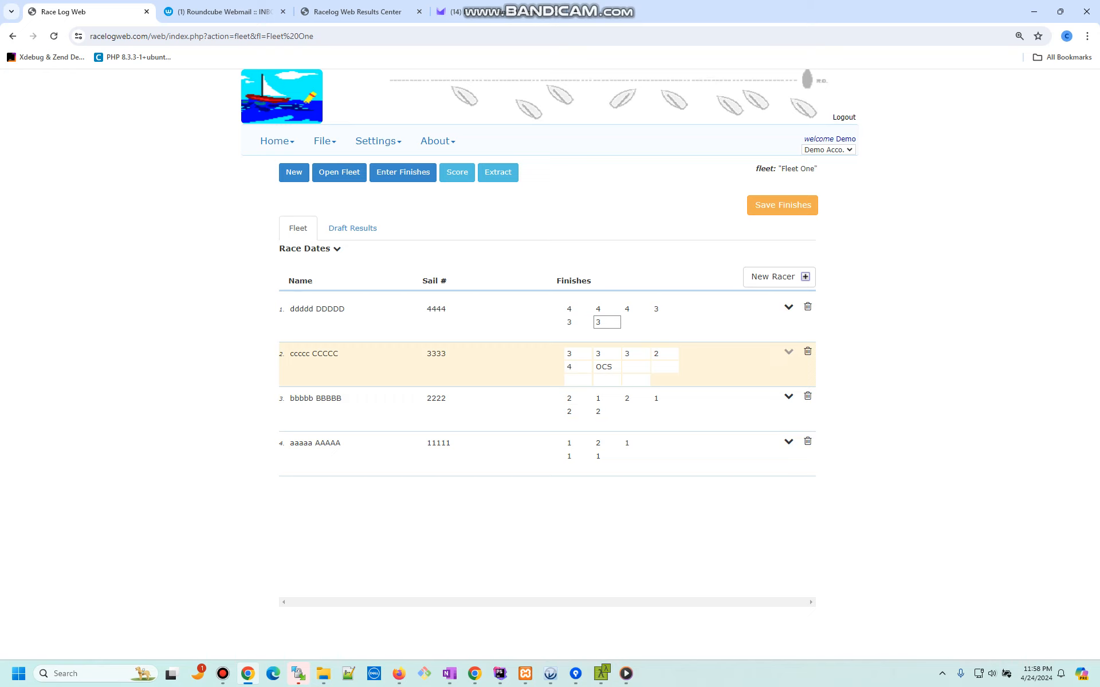
left_click(788, 352)
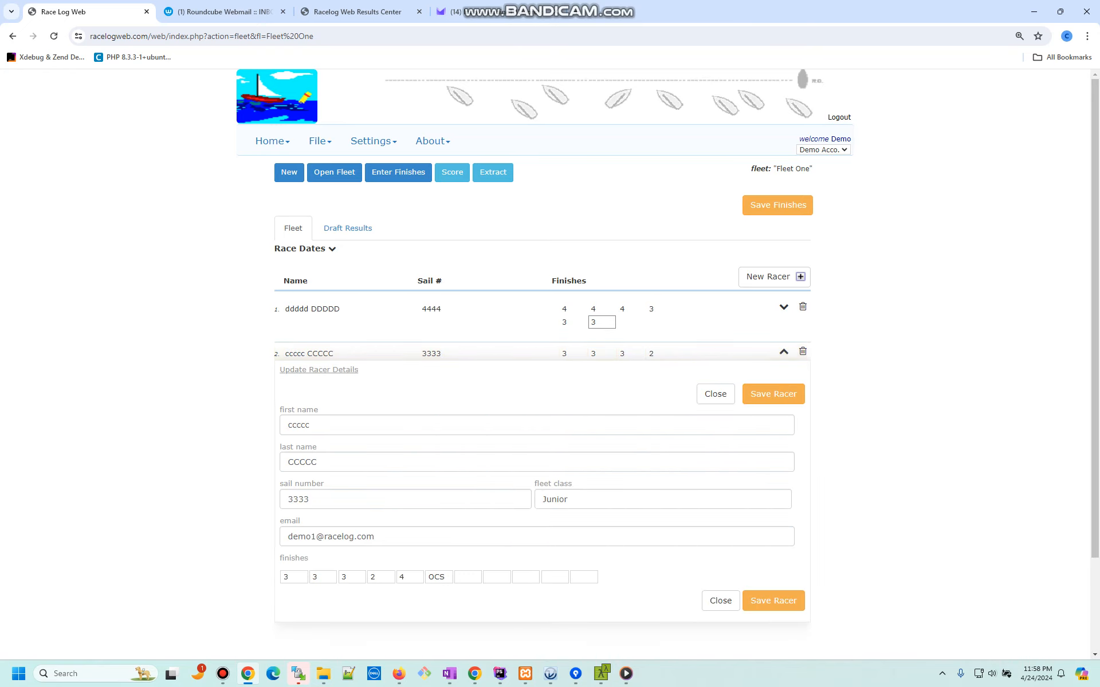
double_click(554, 499)
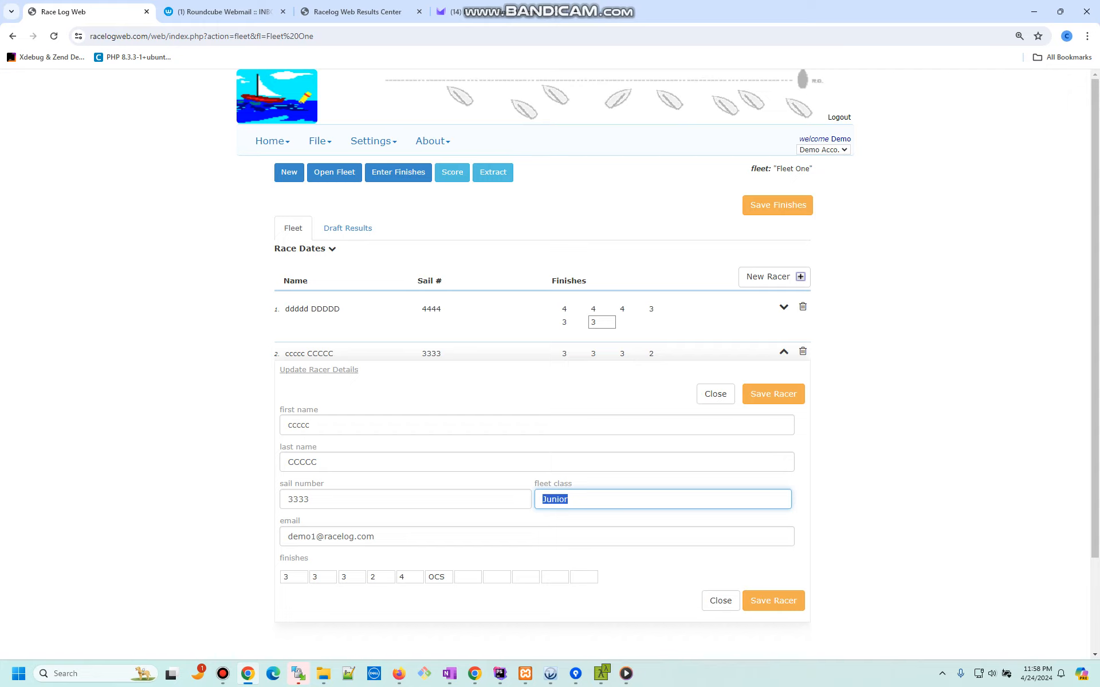
type("JR")
left_click(773, 601)
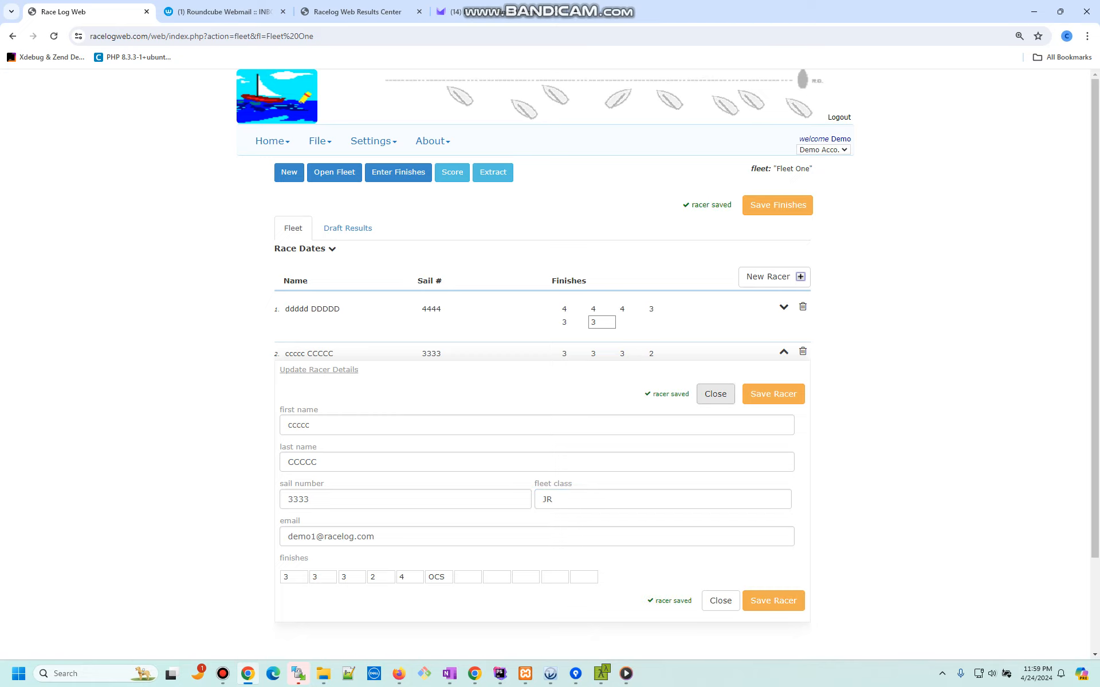
left_click(715, 394)
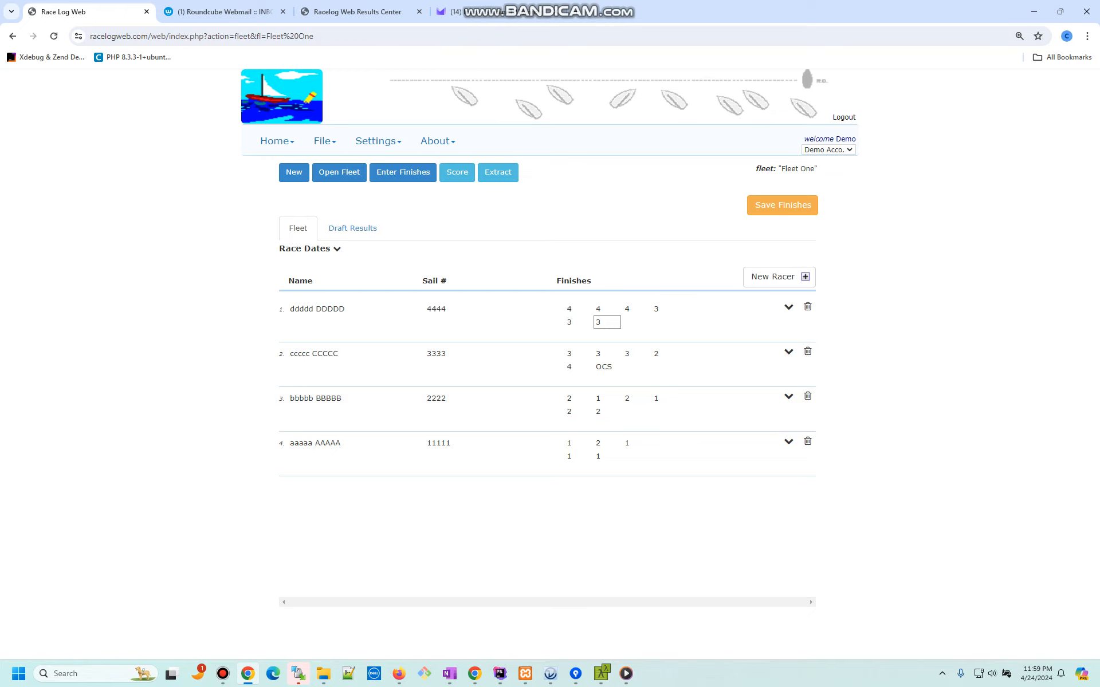
Step: Score Fleet One with Throwout Type 'number' and 1 throwout
left_click(457, 172)
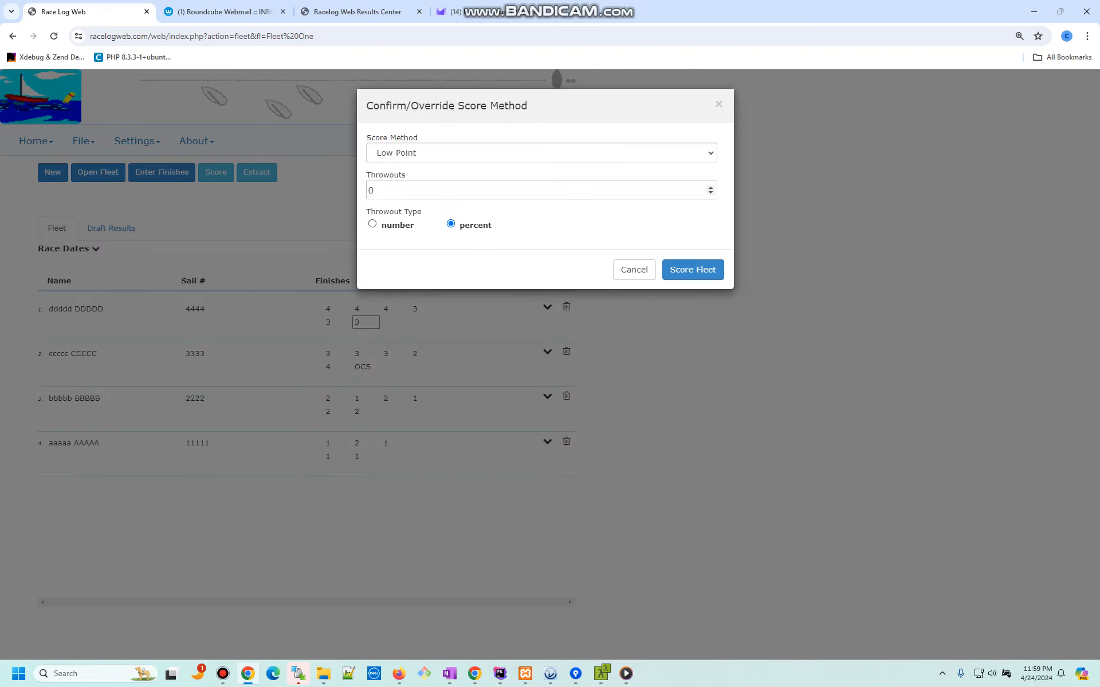
left_click(372, 224)
left_click(710, 186)
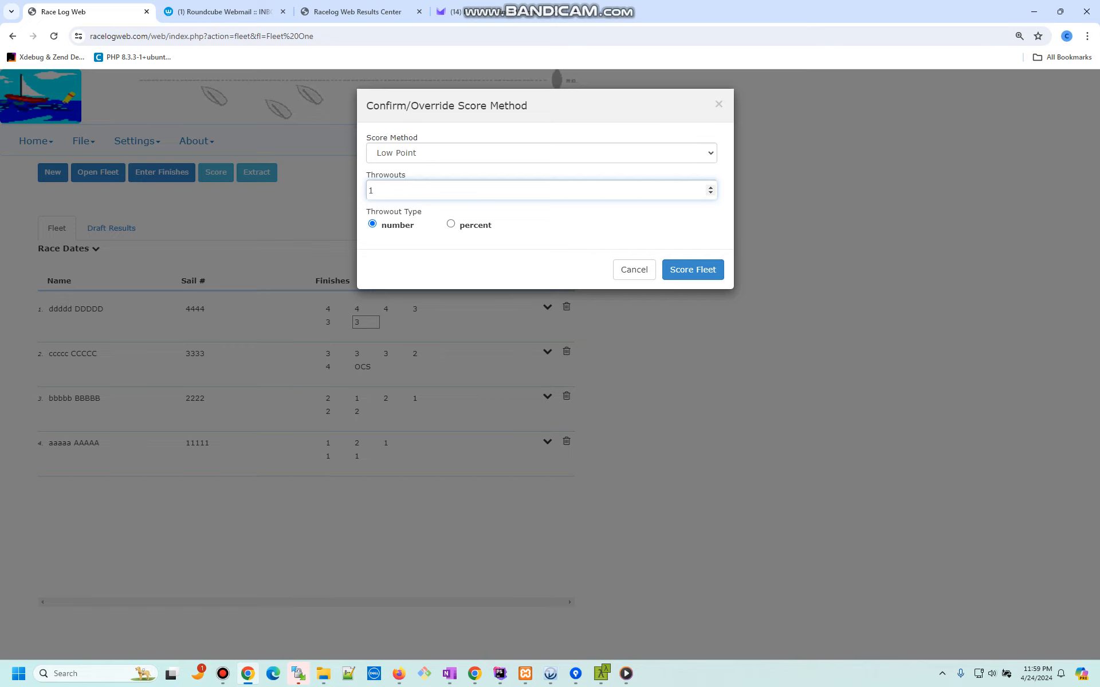
left_click(619, 229)
left_click(692, 269)
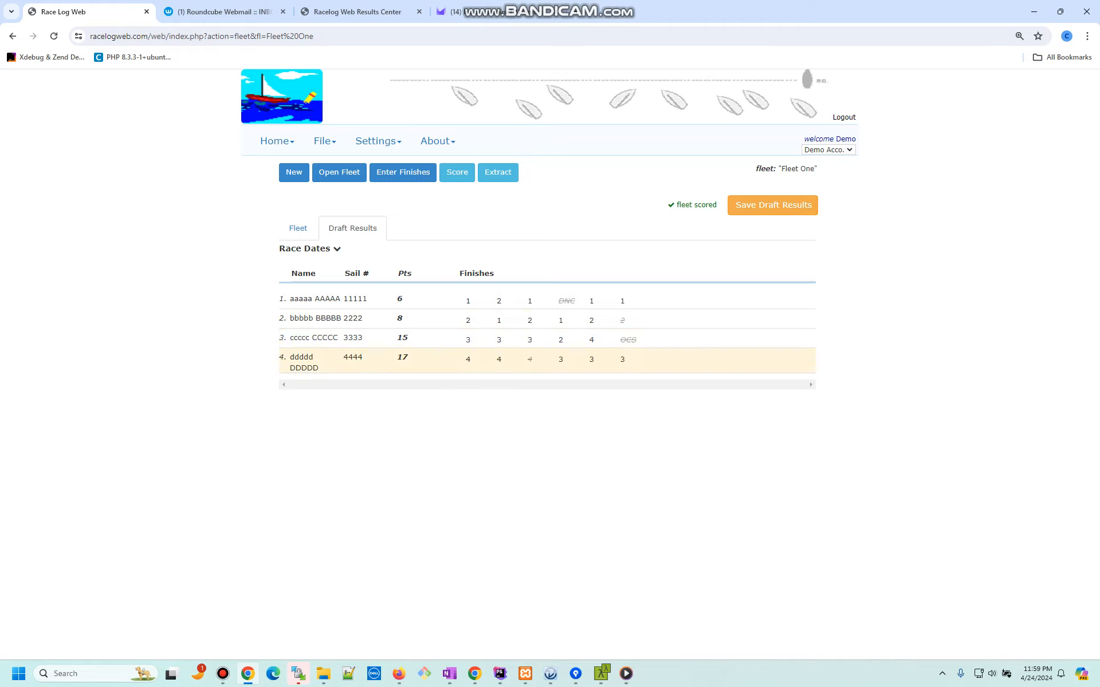
Step: Save the Fleet One draft results and bring up the account's Result List
mouse_move(530, 360)
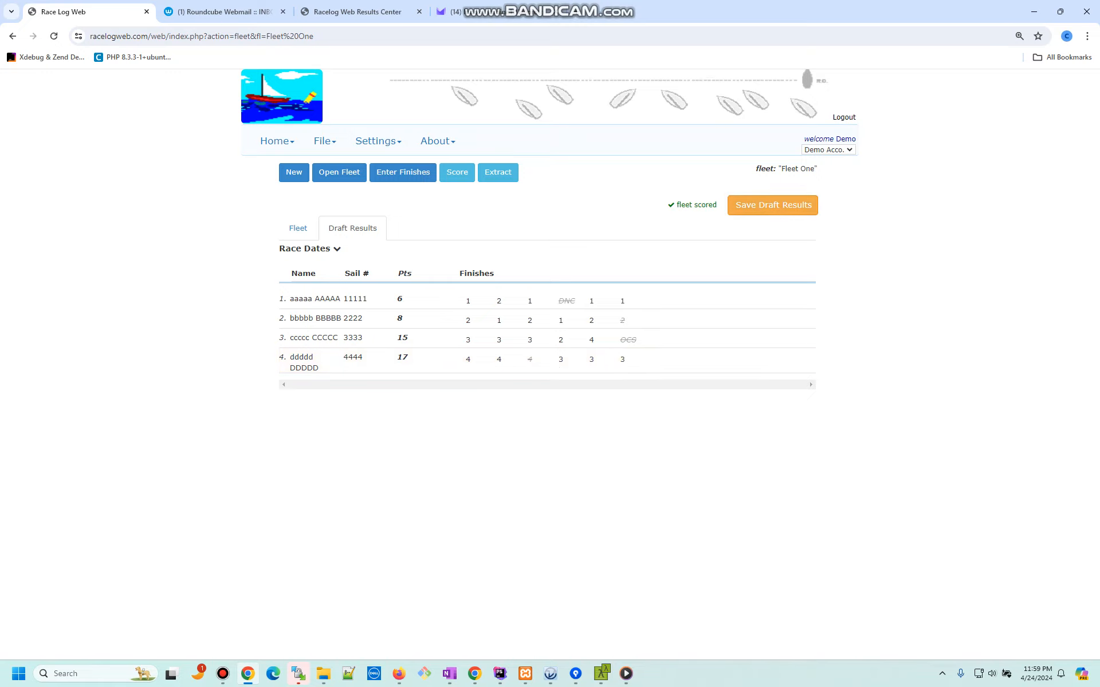
left_click(772, 205)
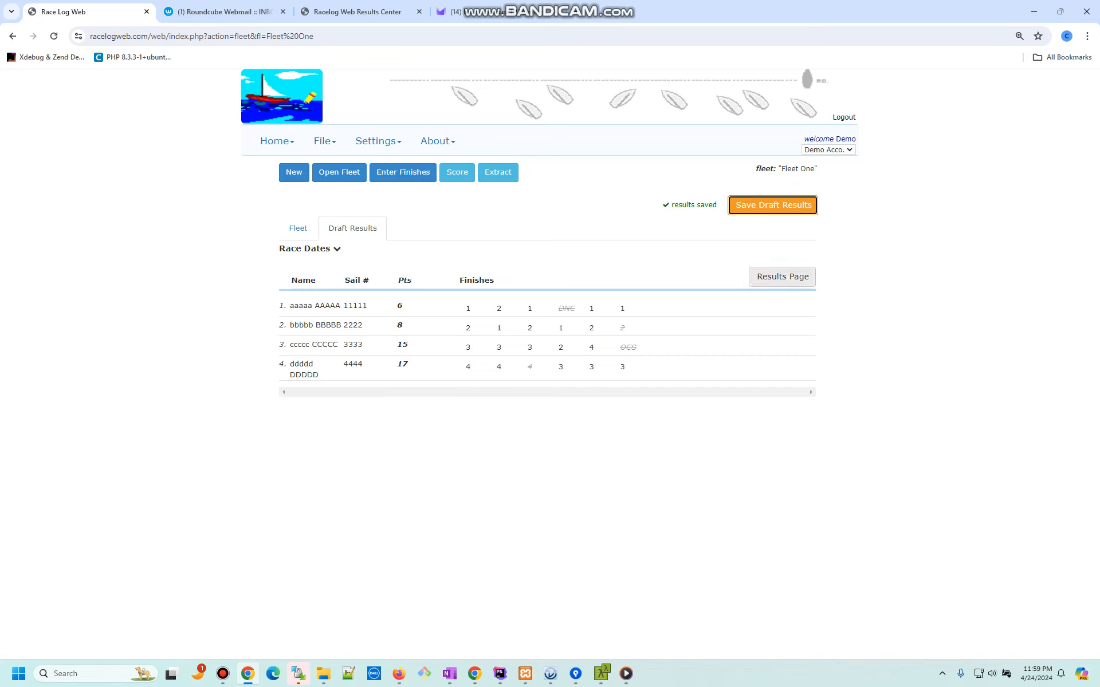
left_click(783, 276)
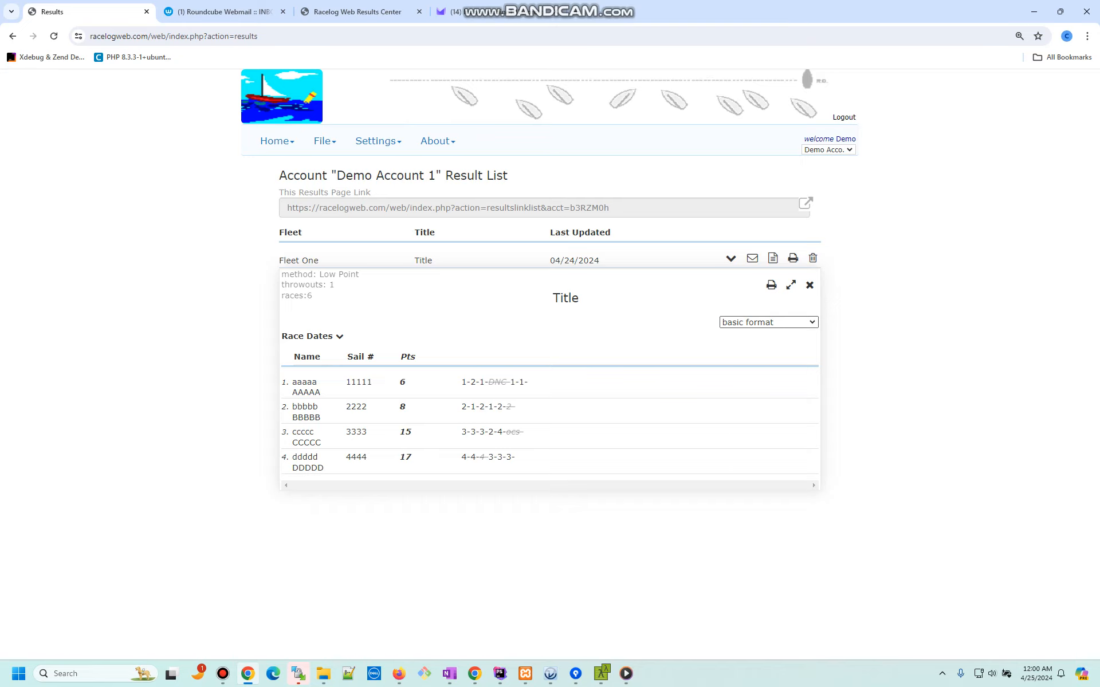
Step: Preview the Fleet One report in class format
left_click(768, 322)
key("Down")
key("Down")
key("Down")
key("Down")
key("Down")
key("Down")
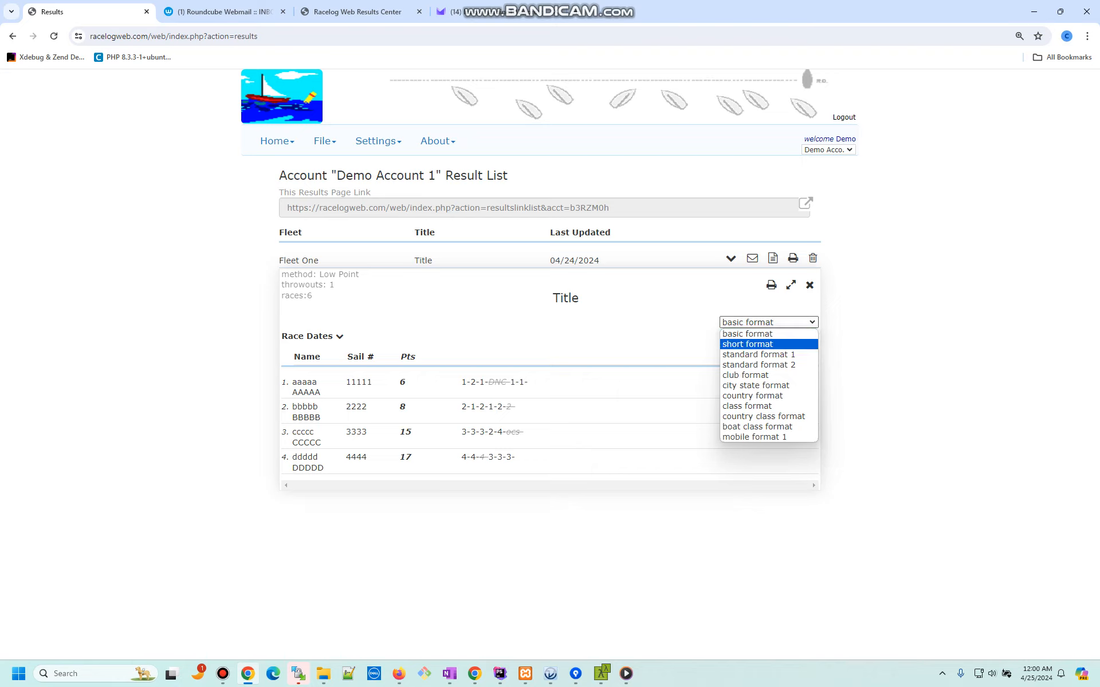
key("Down")
key("Down")
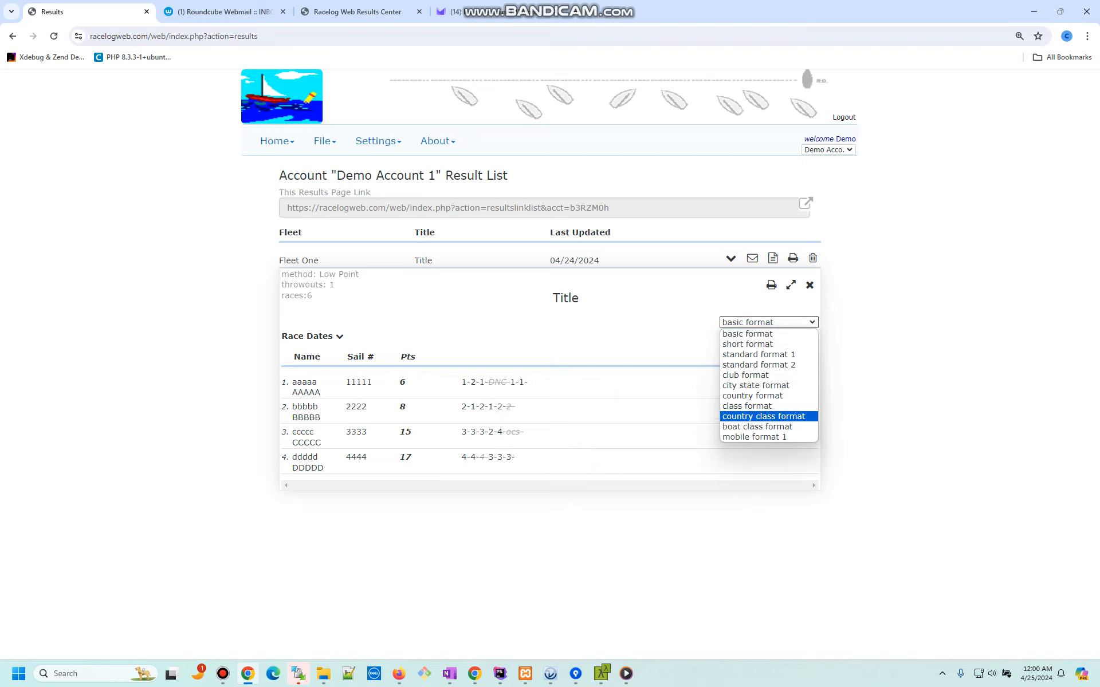
key("Up")
key("Return")
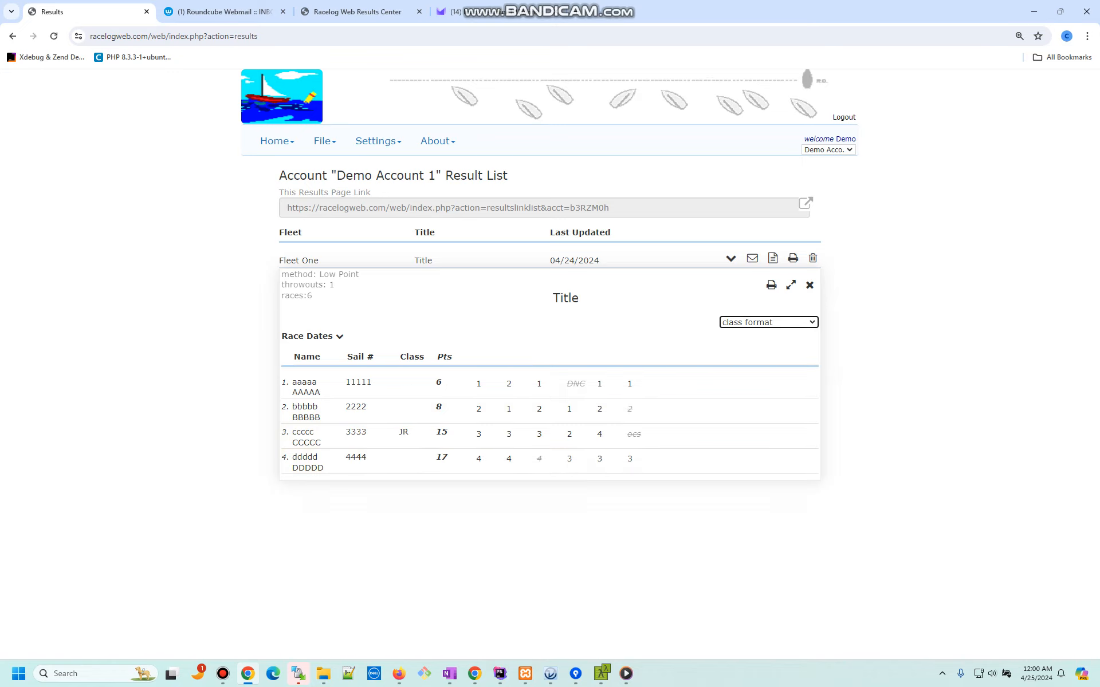
Step: Switch the report to standard format 2, then close it
left_click(769, 322)
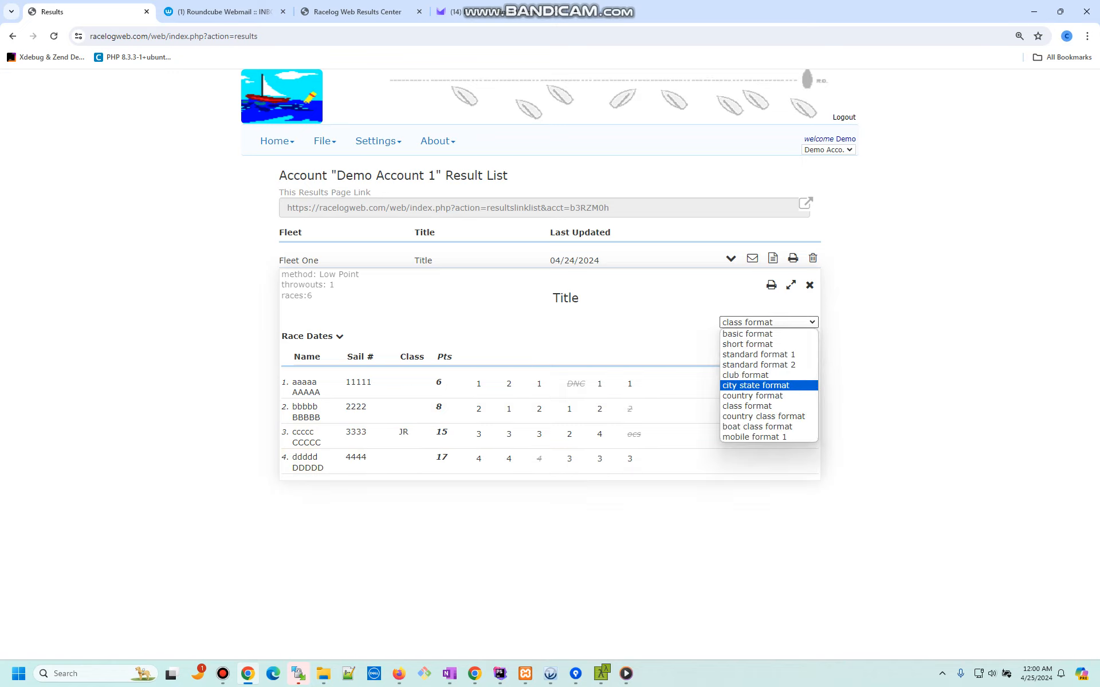
key("Up")
key("Up")
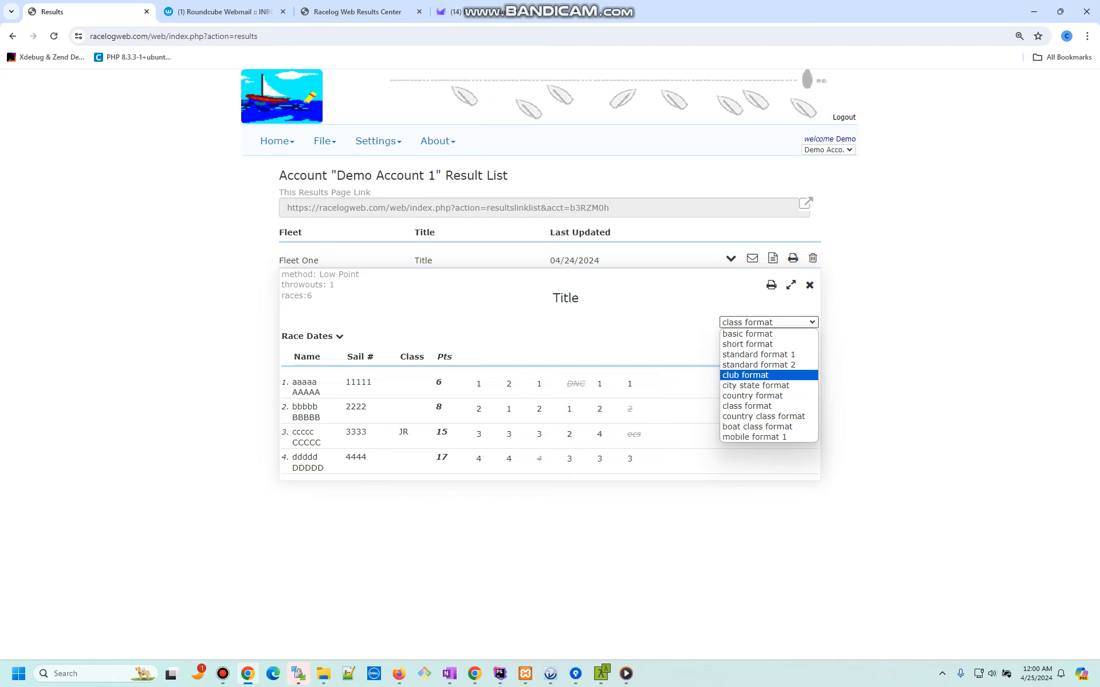
key("Down")
key("Up")
key("Up")
key("Up")
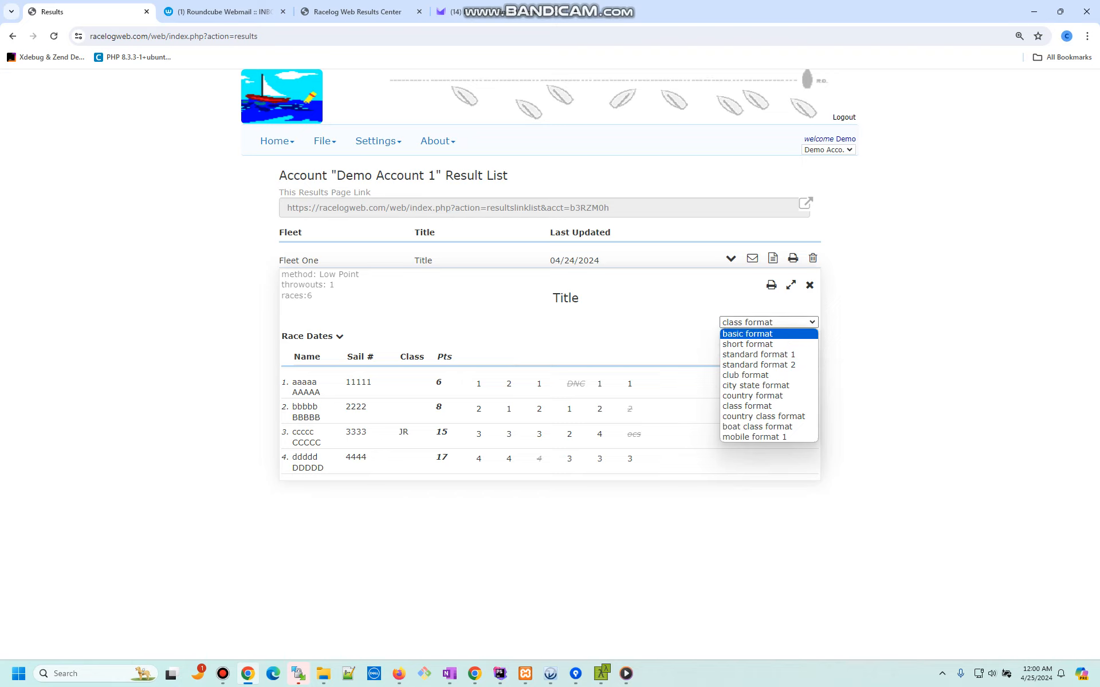
left_click(759, 365)
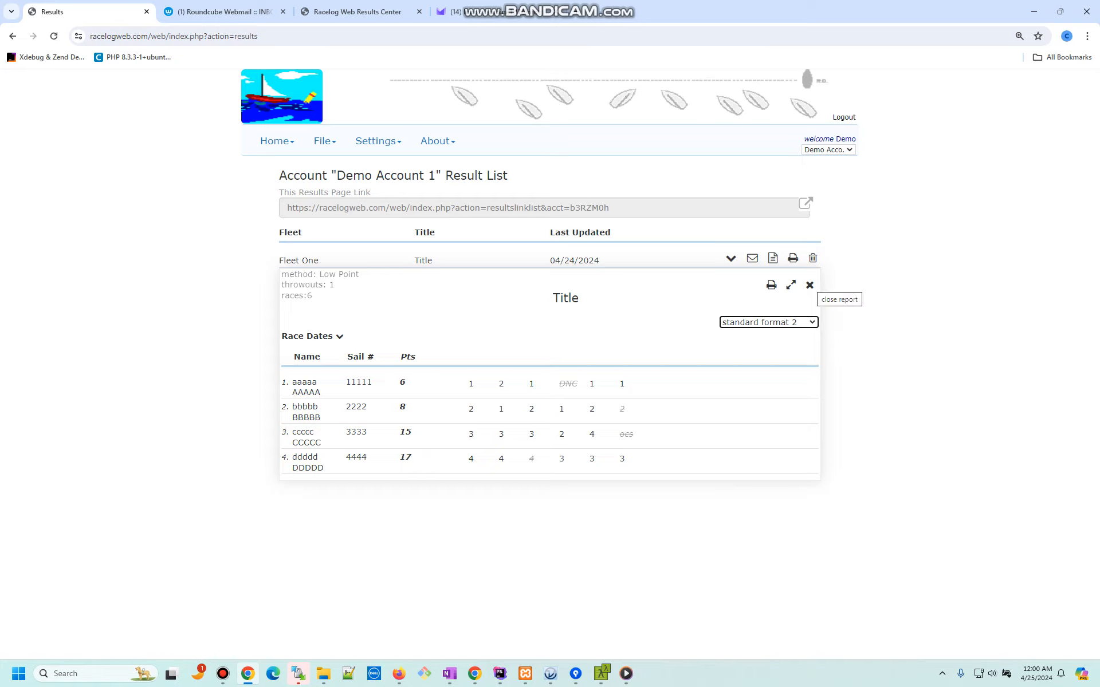
left_click(809, 286)
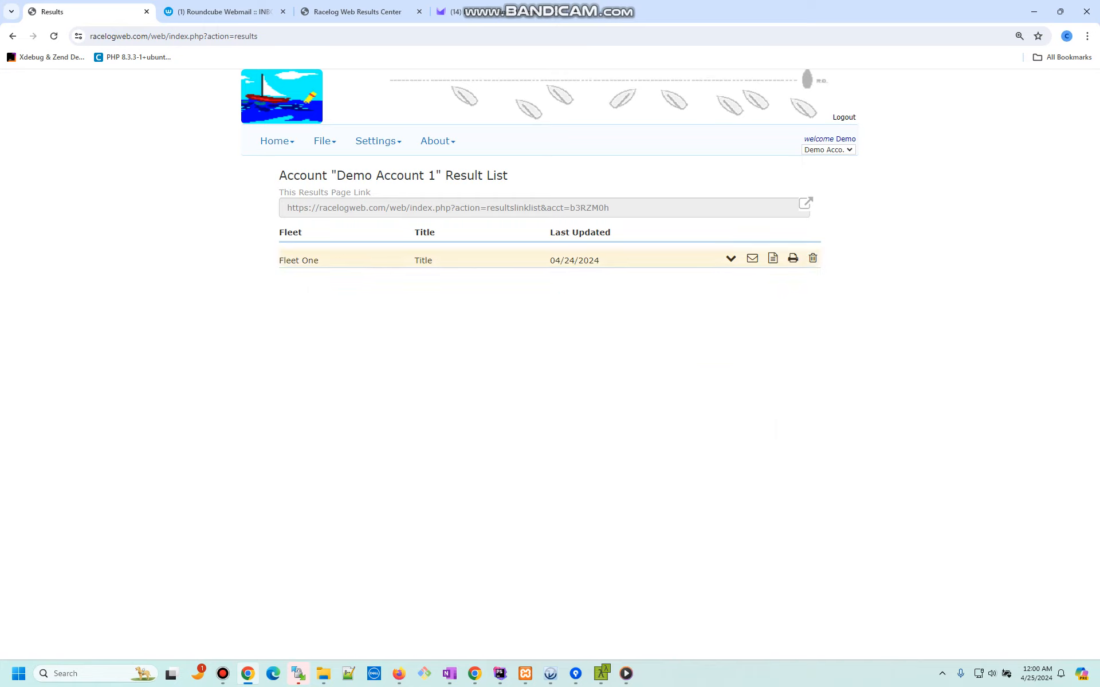
Step: Give Fleet One's result saved format standard format 2 and description 'A description', and save
left_click(731, 259)
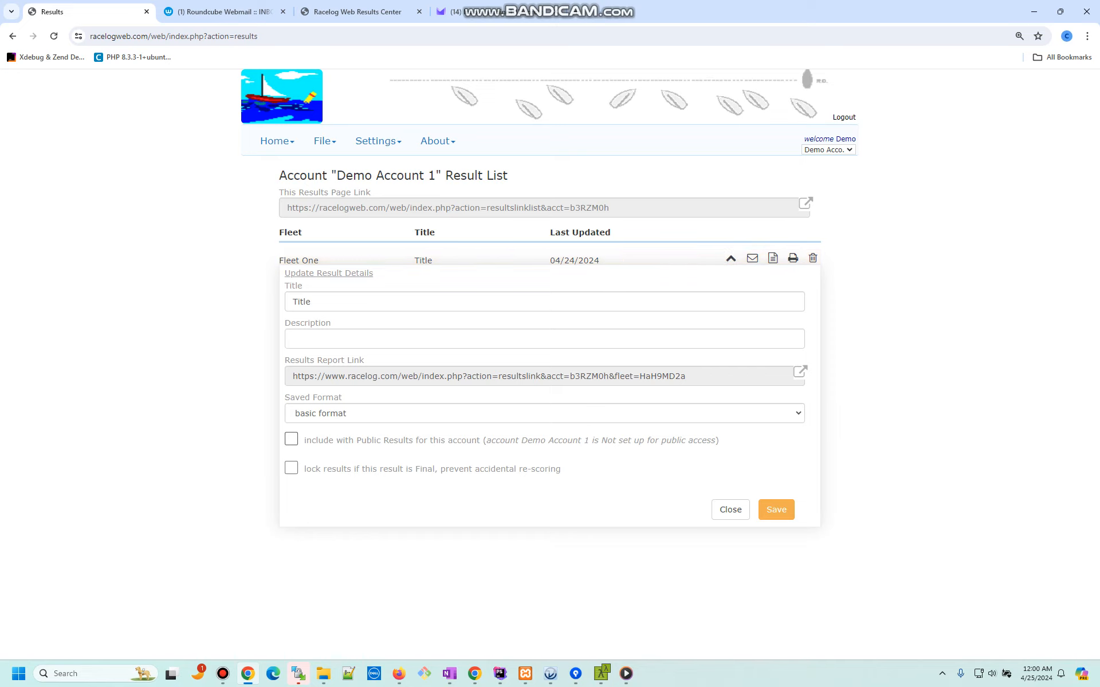
left_click(545, 414)
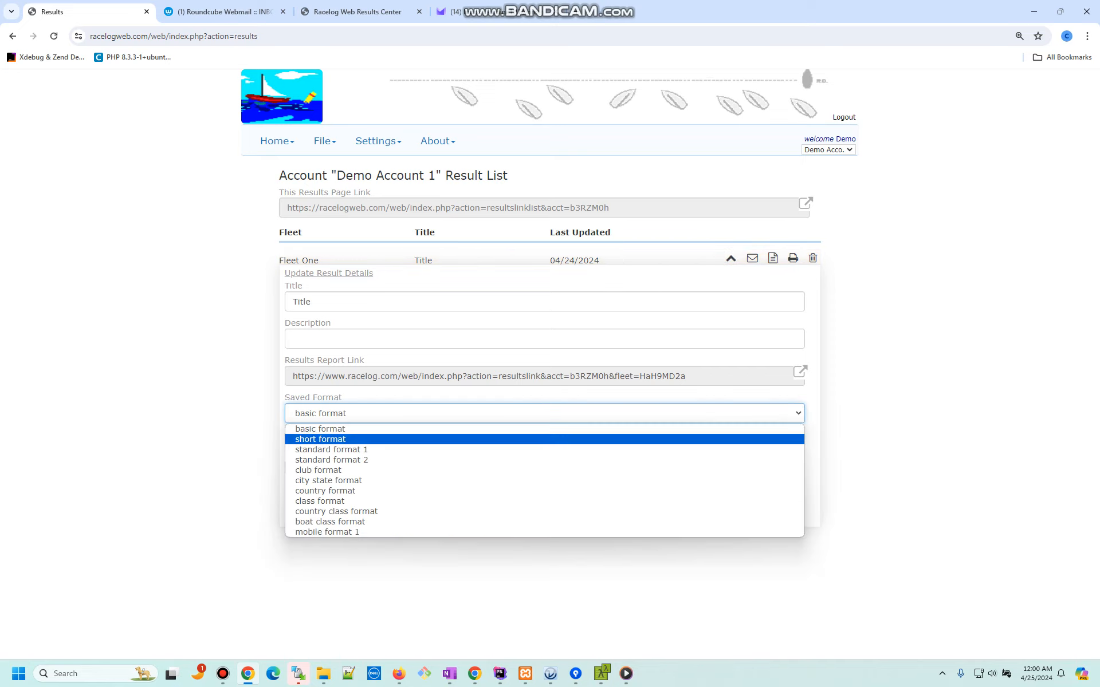
key("Return")
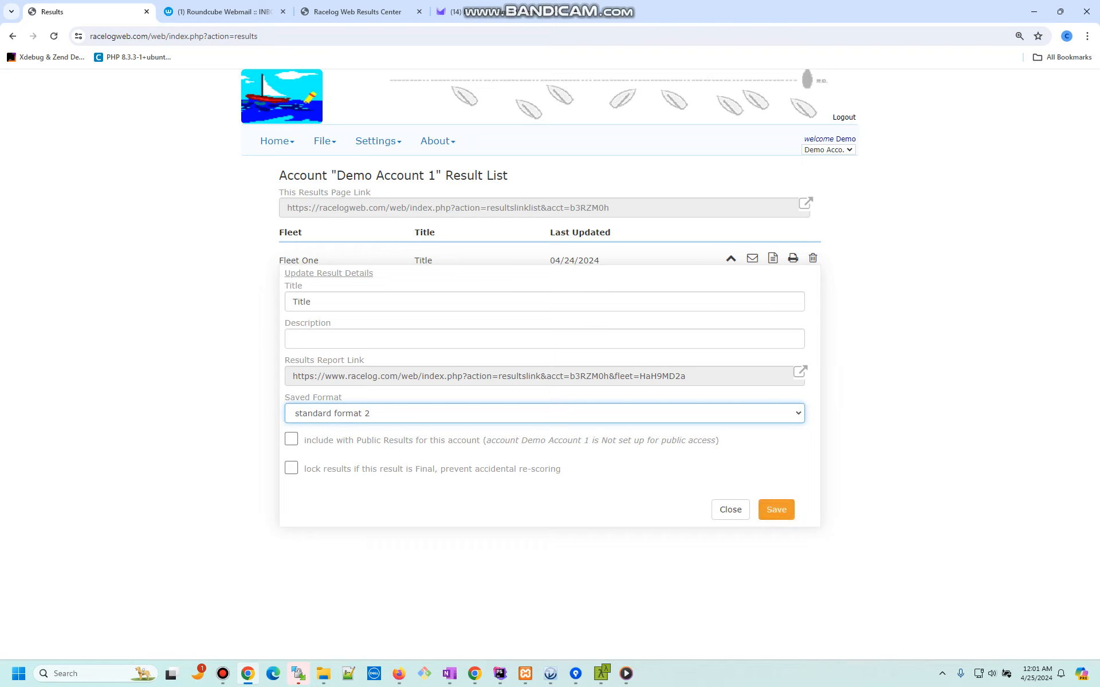
left_click(293, 339)
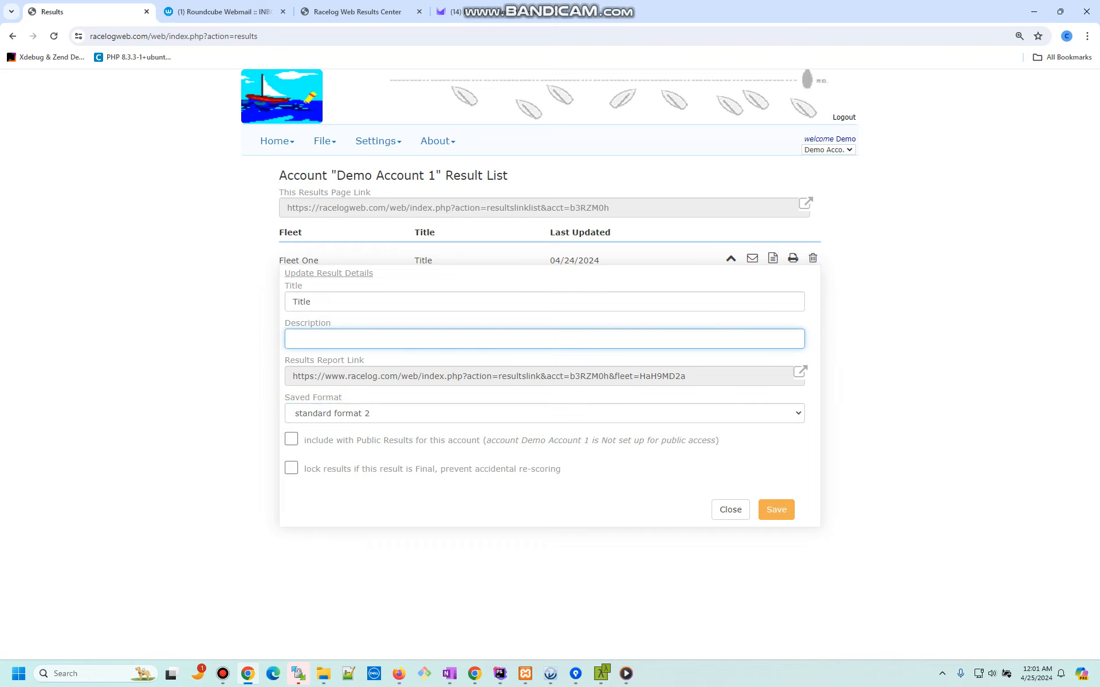
type("A description")
left_click(776, 509)
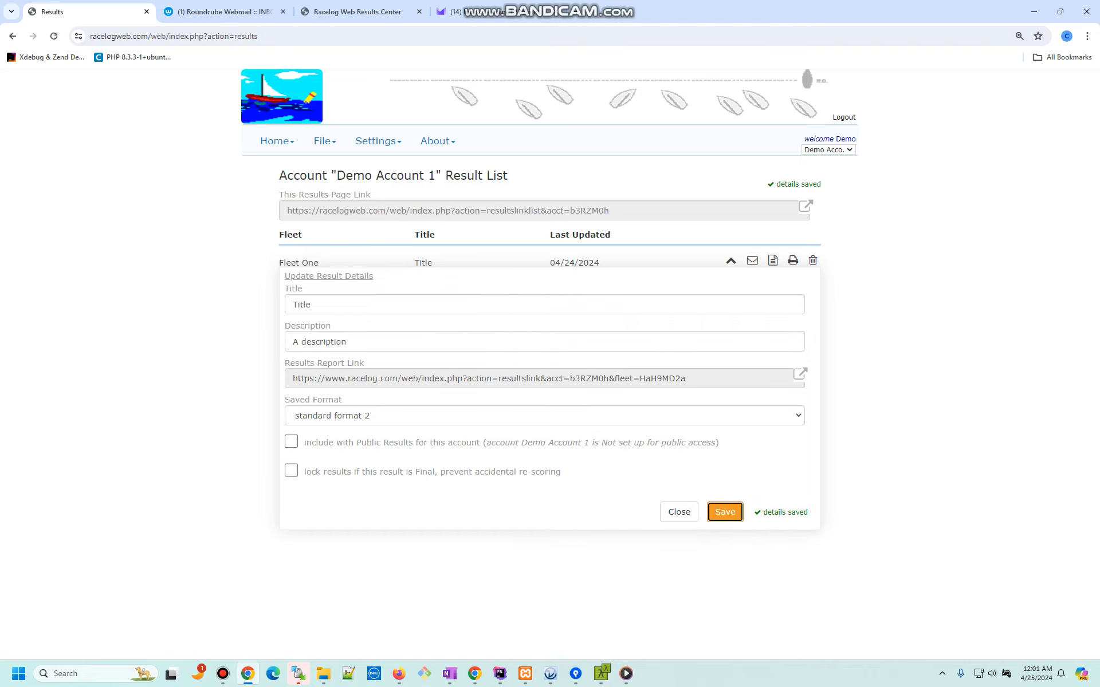
left_click(680, 512)
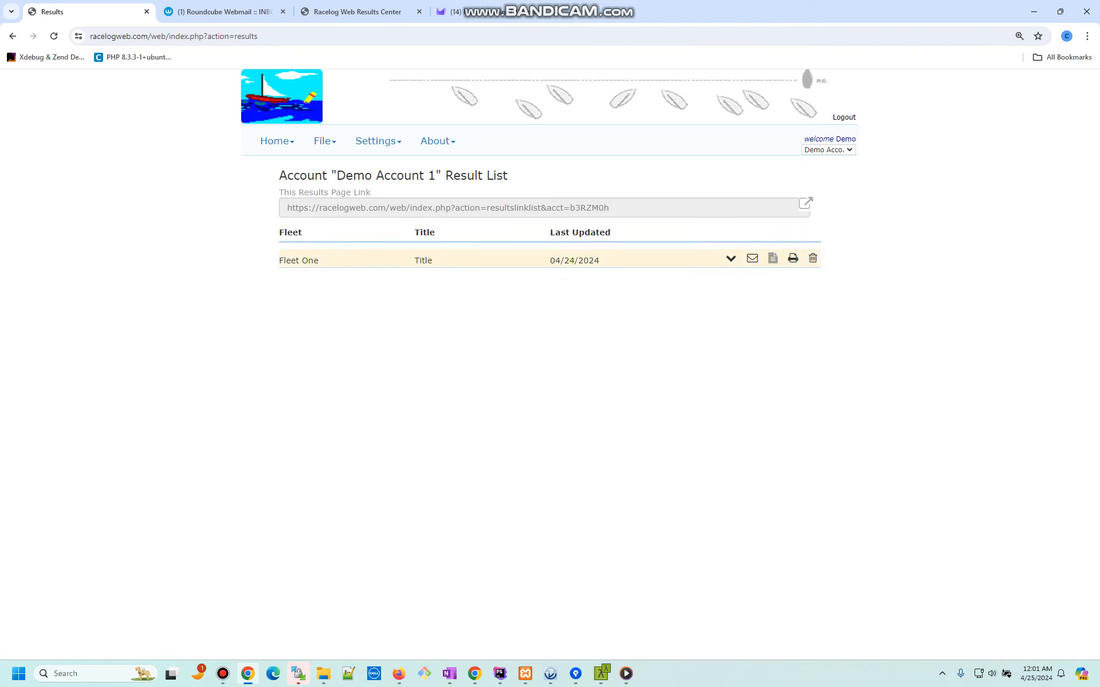
Step: Open the Fleet One report, view it in club then class format, and close it
left_click(773, 259)
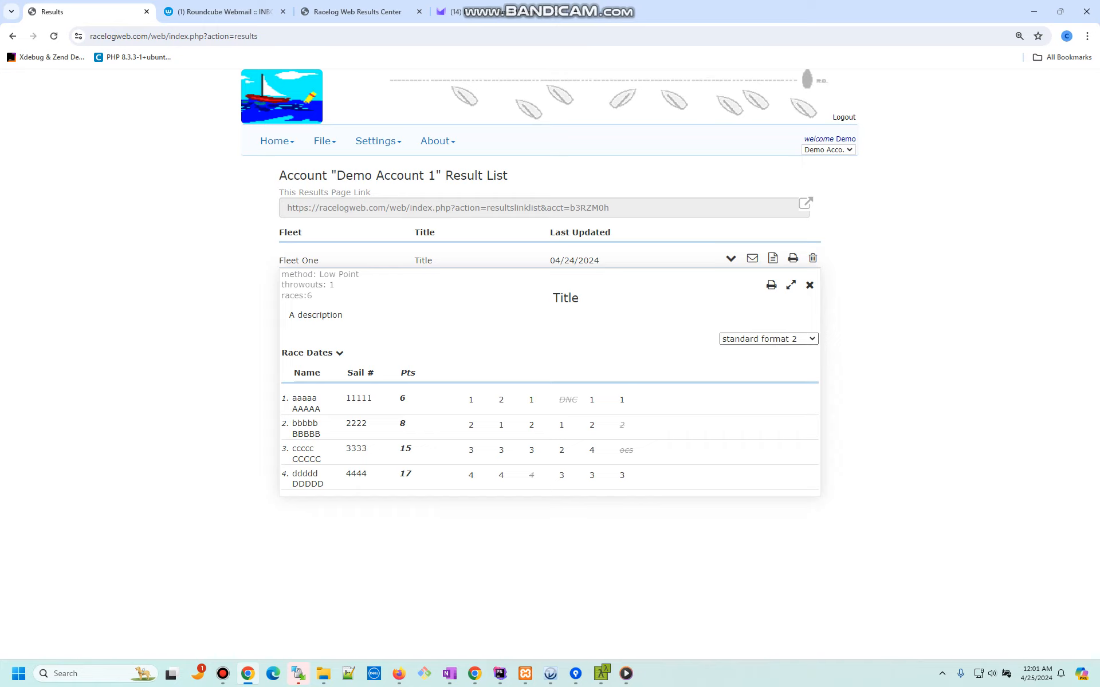
left_click(769, 339)
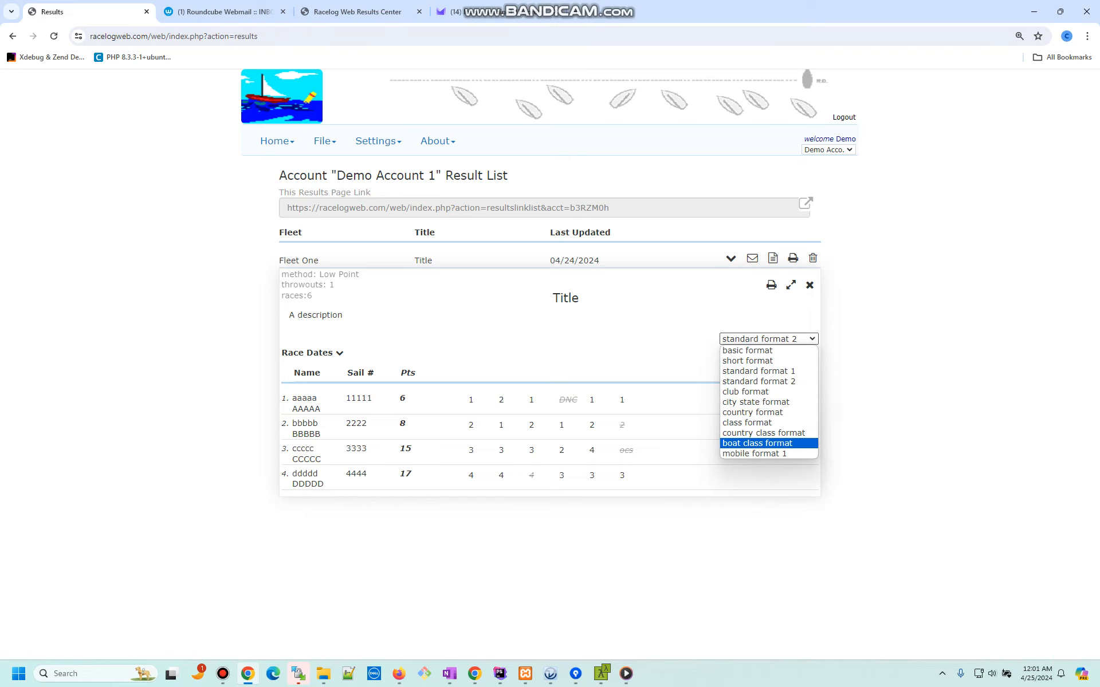
left_click(756, 392)
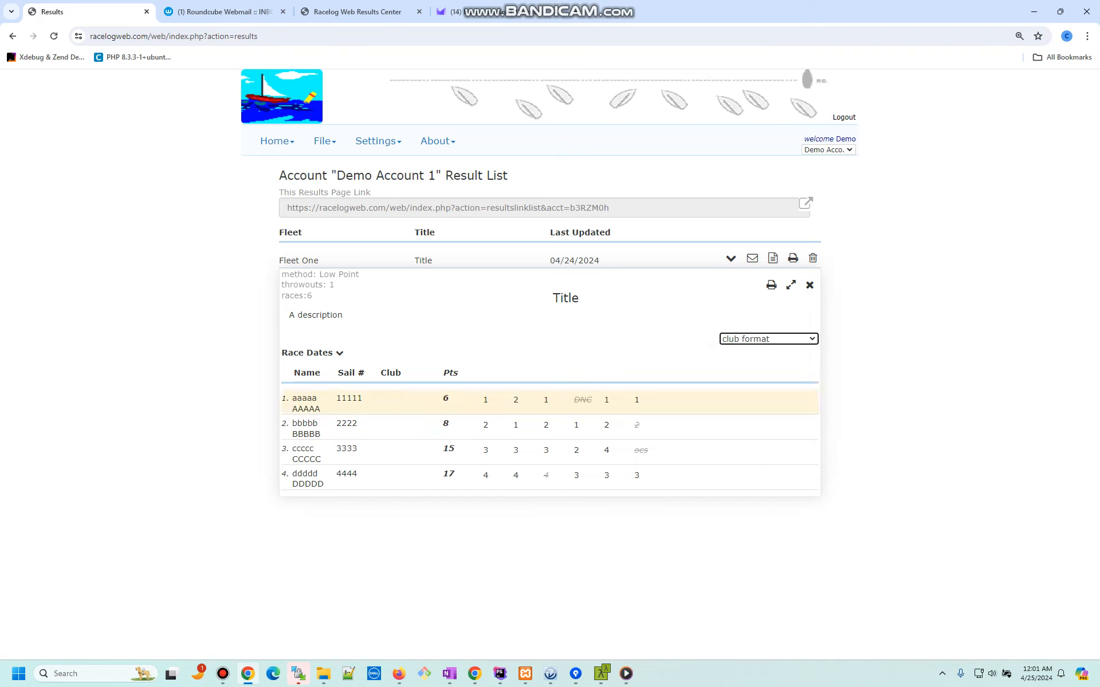
left_click(769, 339)
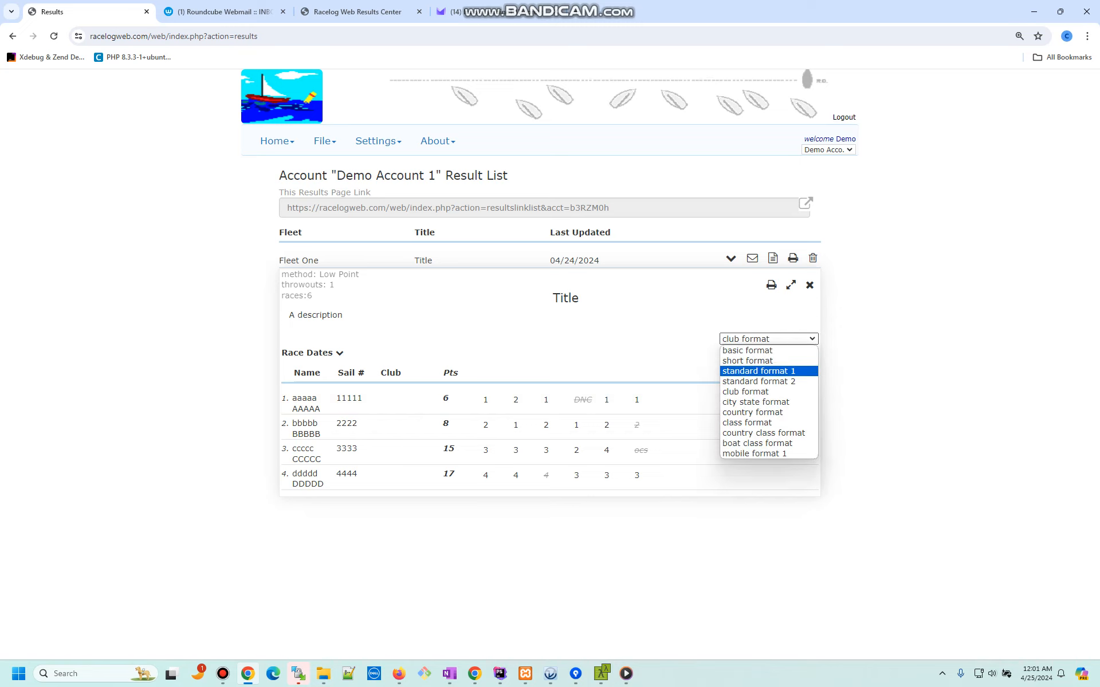
left_click(747, 422)
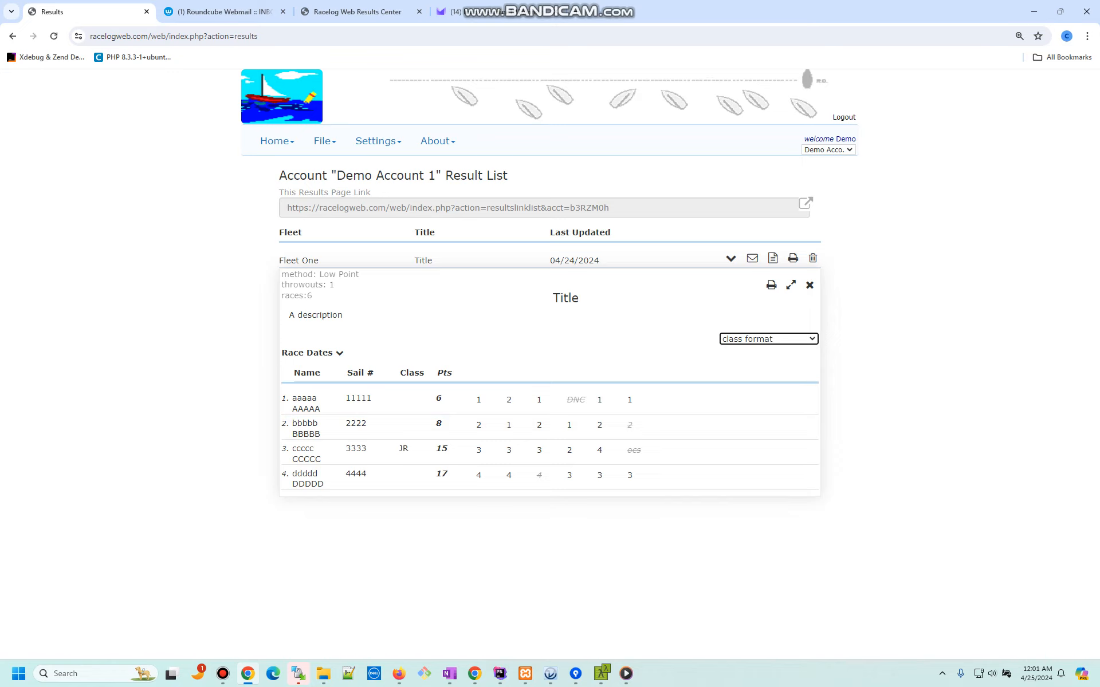
left_click(809, 285)
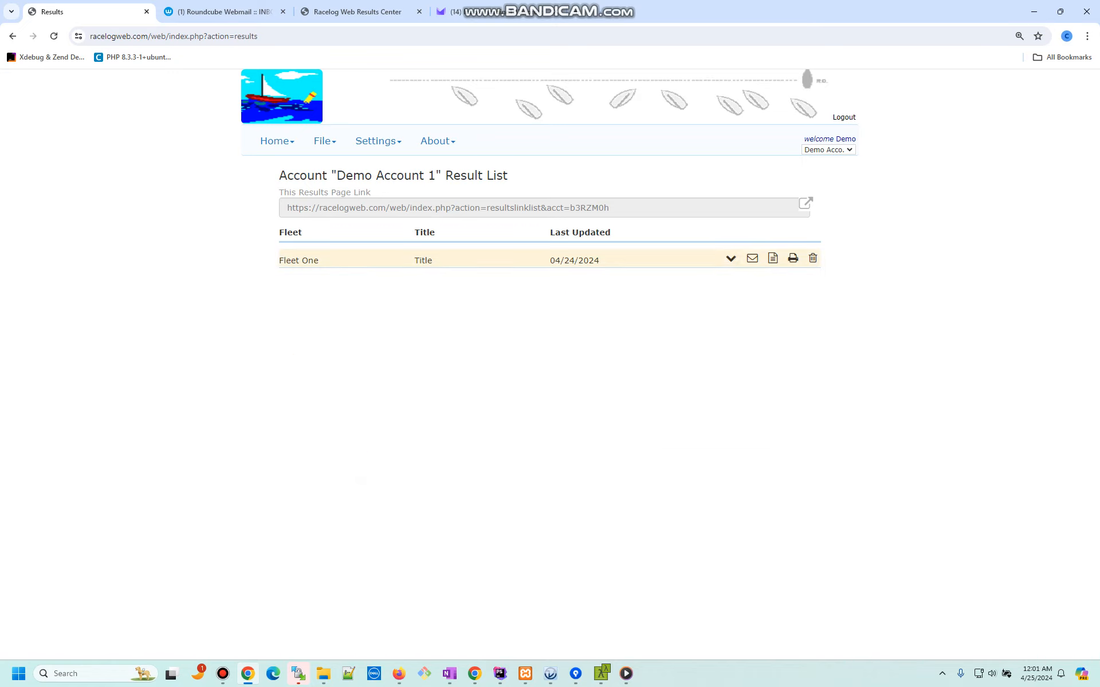
Step: Save class format as Fleet One's saved result format
left_click(731, 259)
left_click(797, 414)
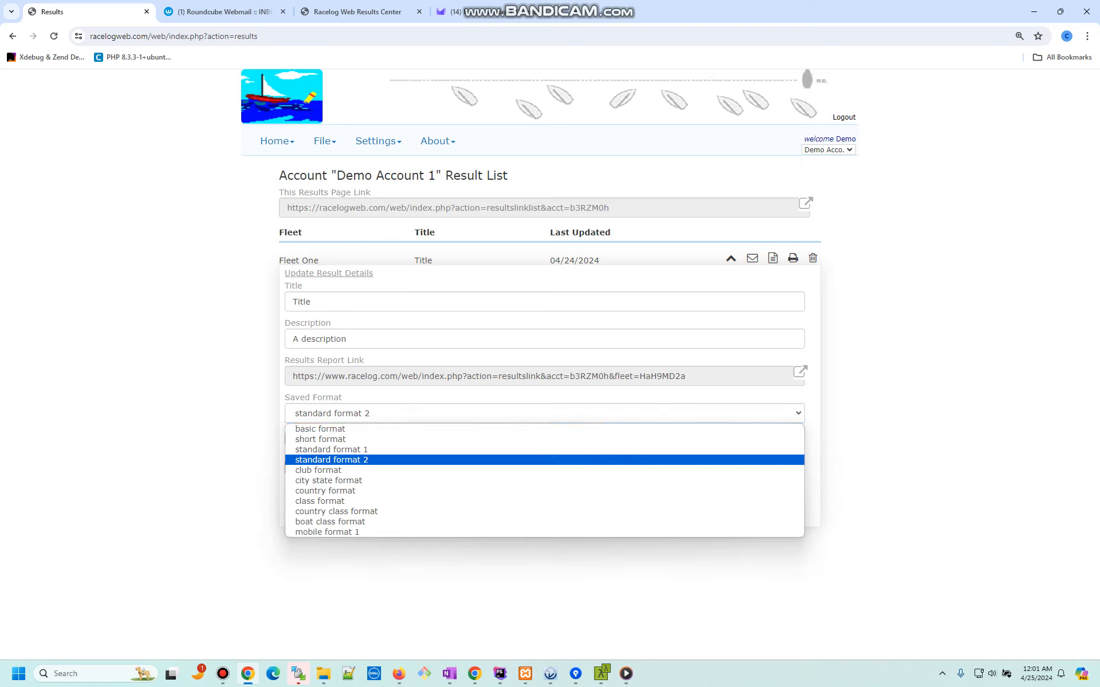
left_click(659, 501)
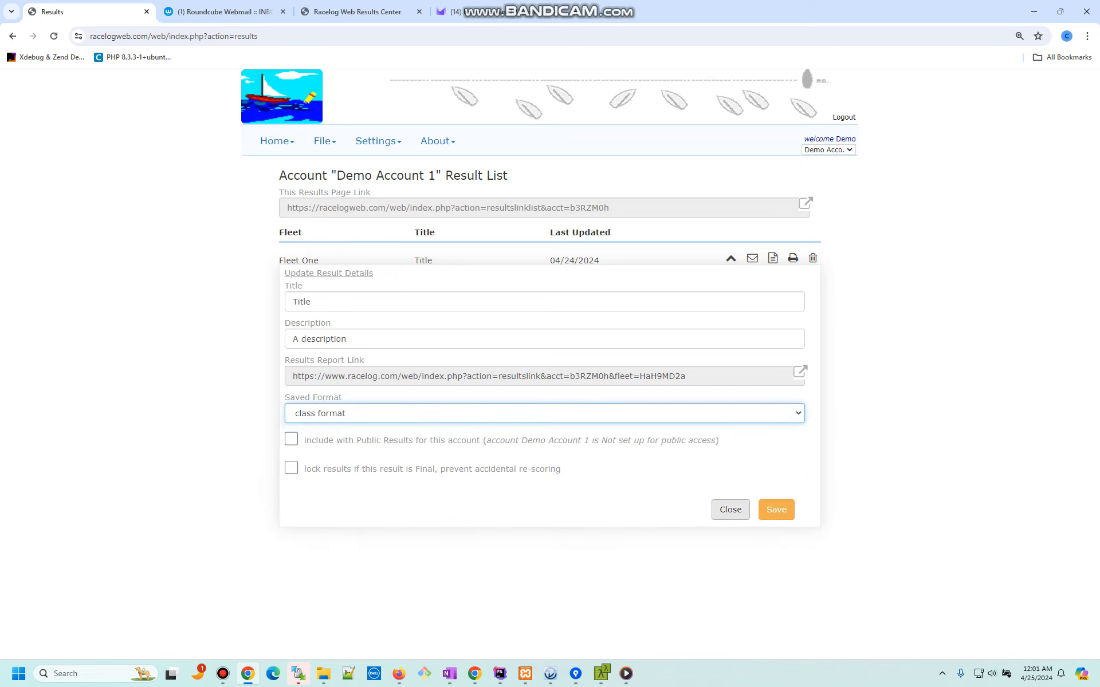
left_click(776, 509)
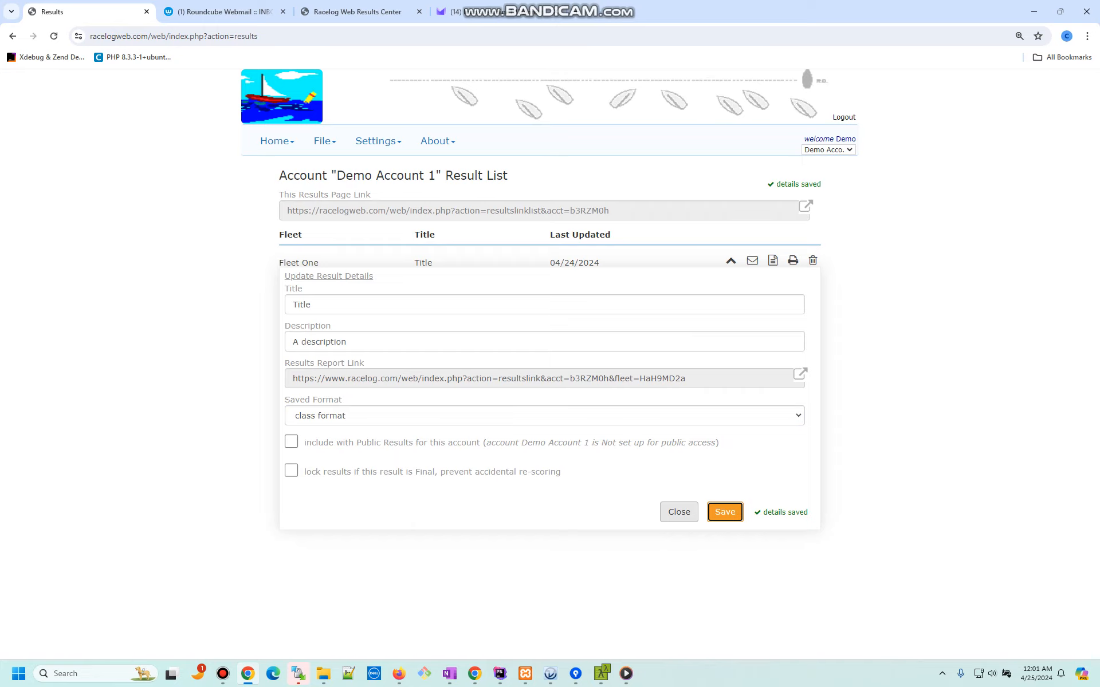
left_click(678, 511)
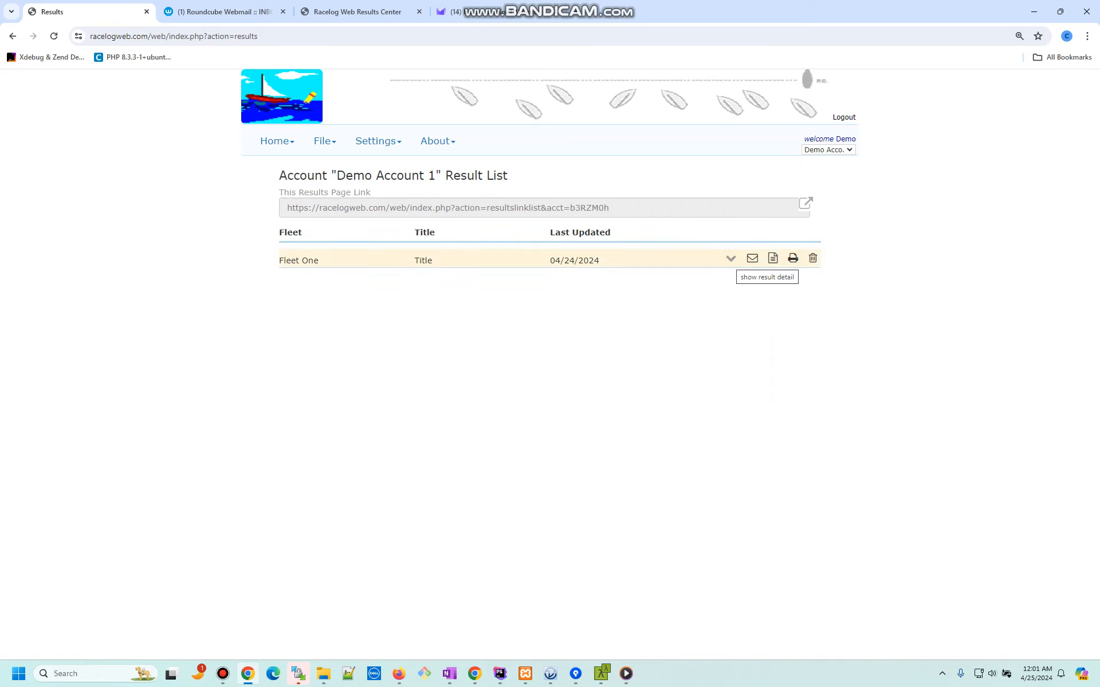
Step: Lock the Fleet One result as final and save the details
left_click(730, 258)
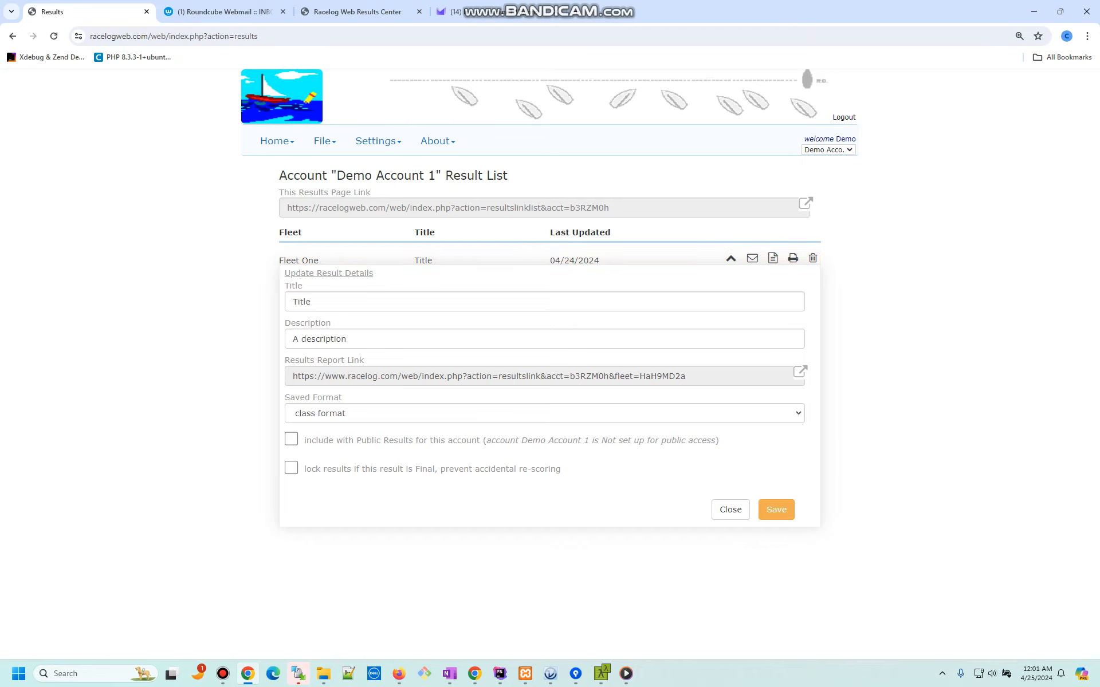
left_click(291, 468)
left_click(291, 468)
left_click(291, 468)
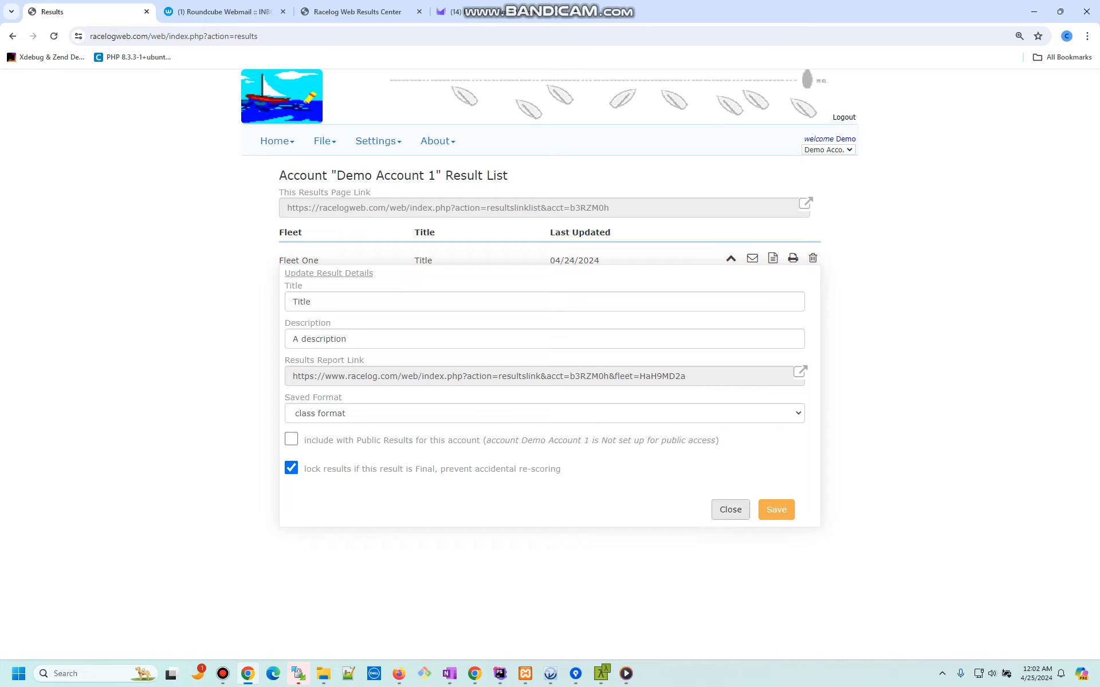
left_click(776, 509)
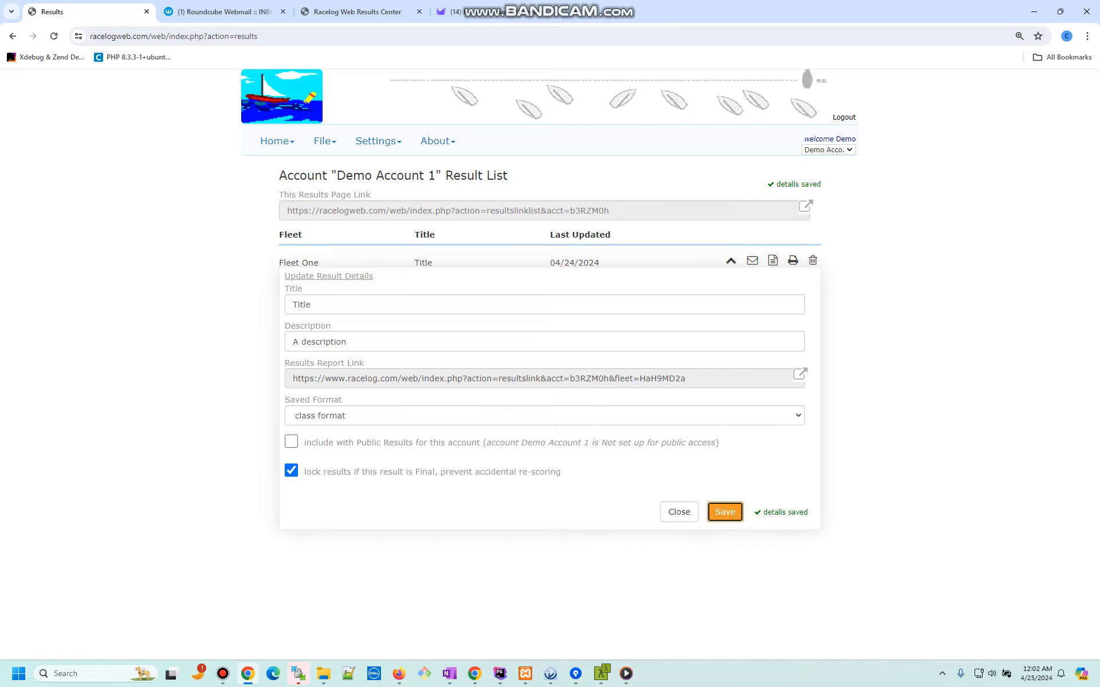
left_click(679, 512)
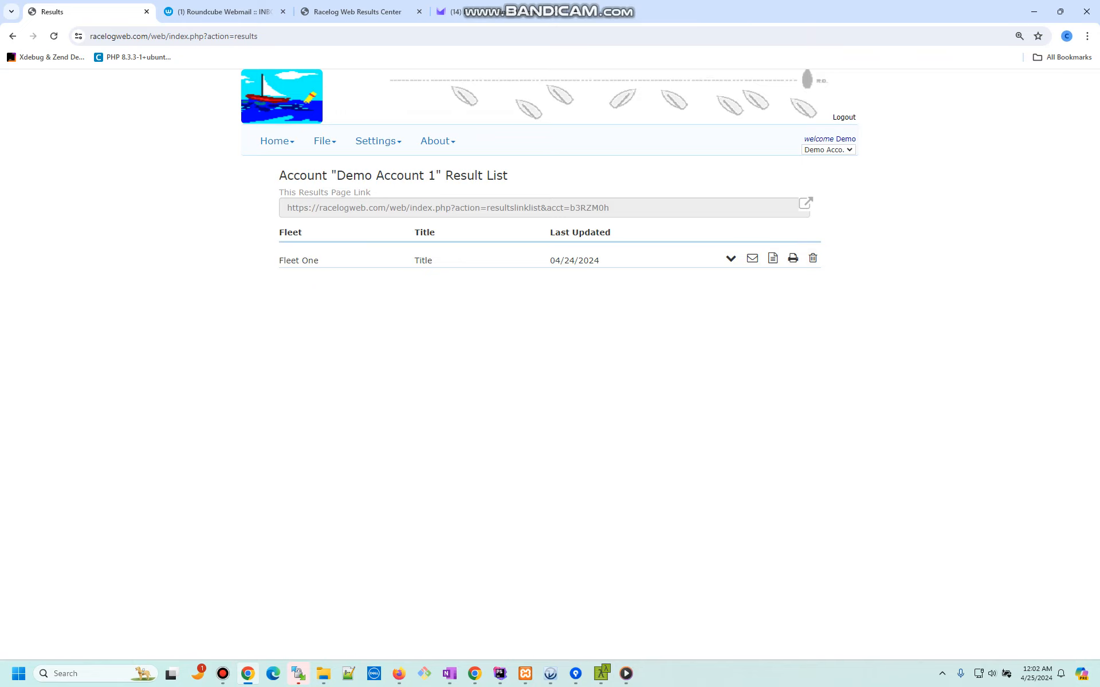
Step: Email Fleet One's results to the fleet with one extra recipient address added
left_click(752, 258)
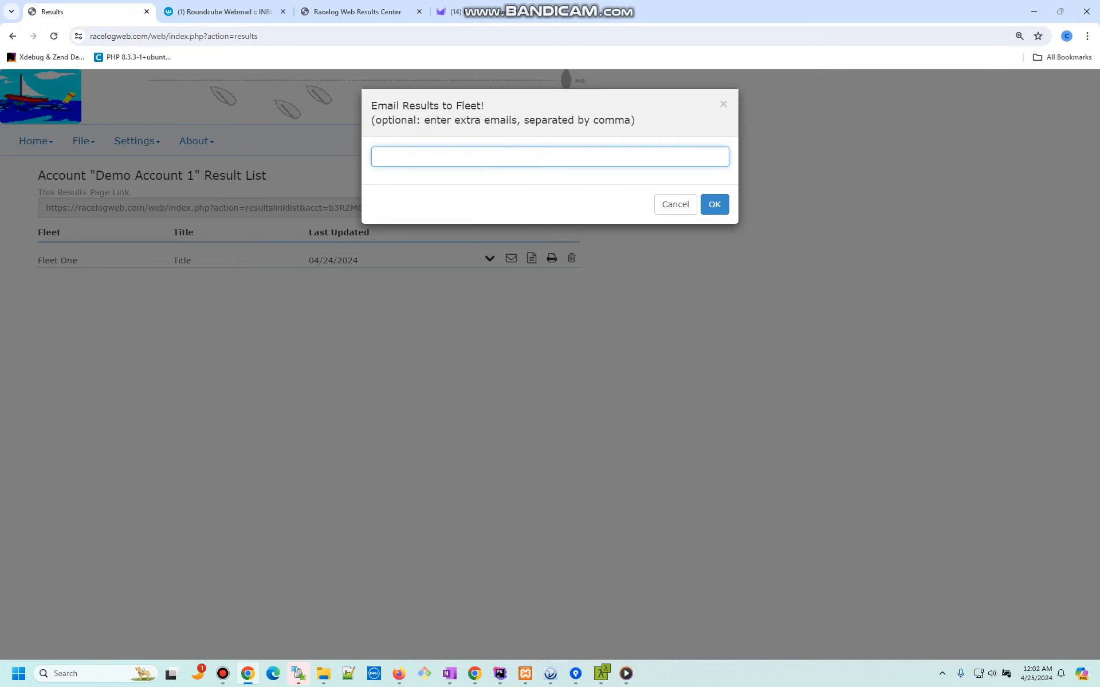
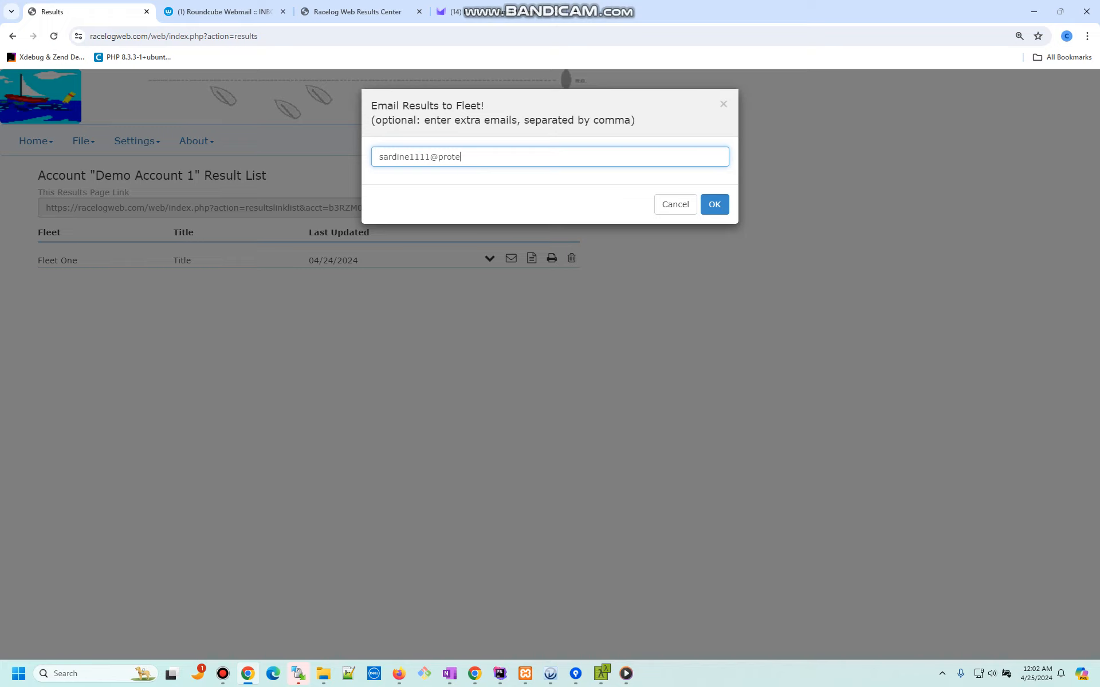
key("Return")
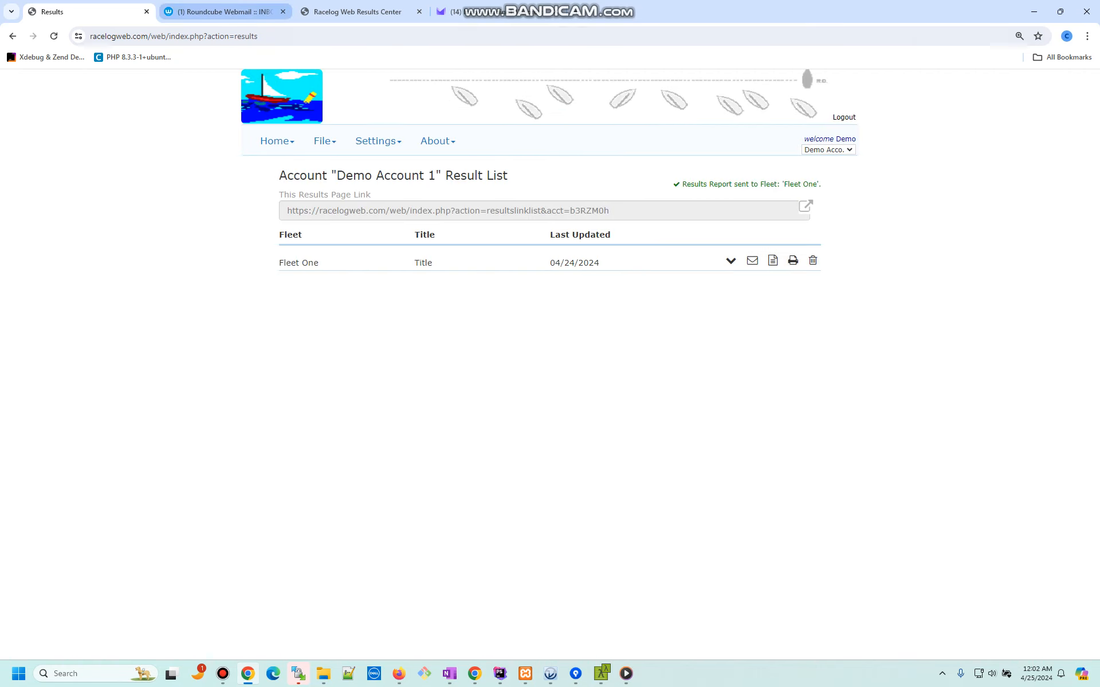
left_click(224, 11)
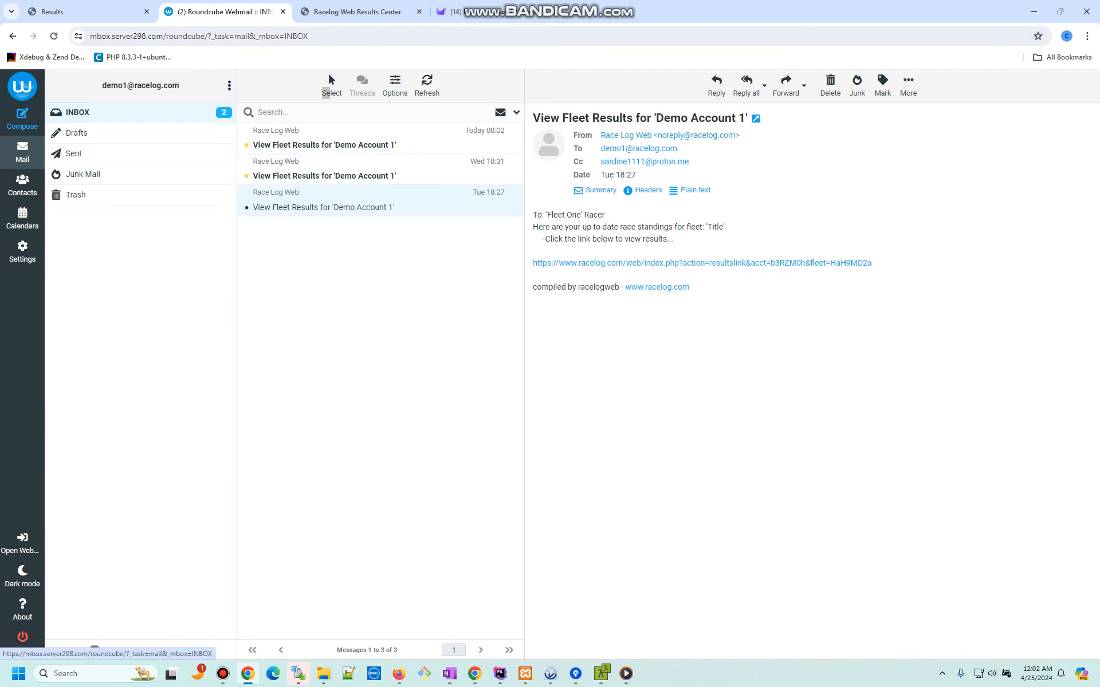
Step: Open the View Fleet Results email in Roundcube and follow its standings link
left_click(77, 112)
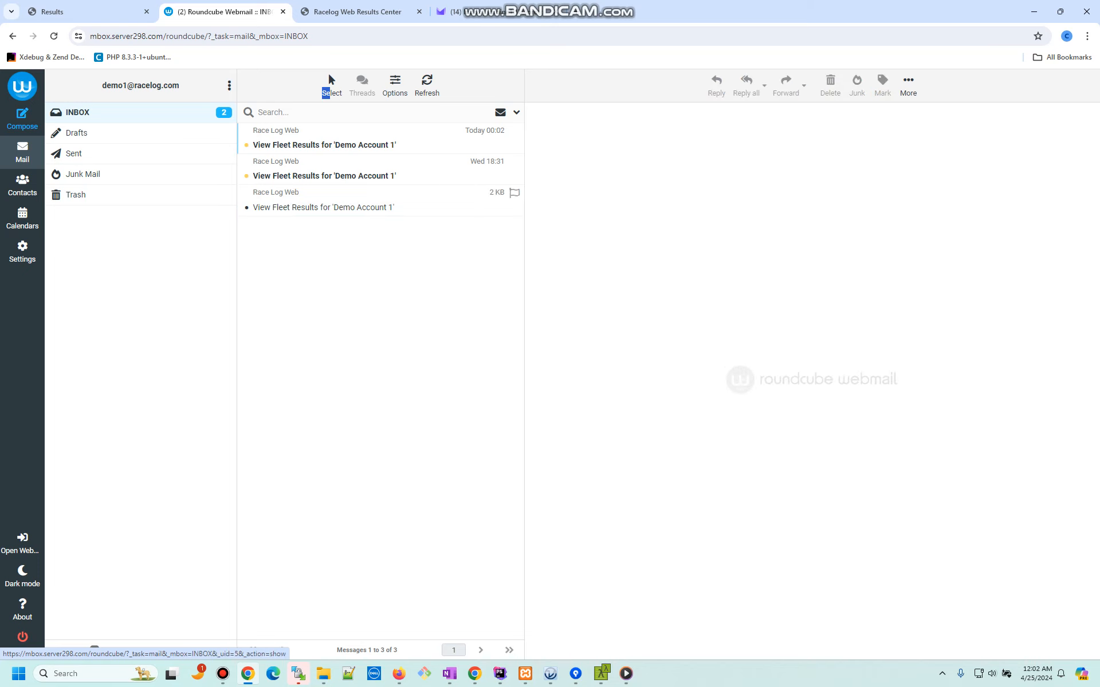
left_click(324, 207)
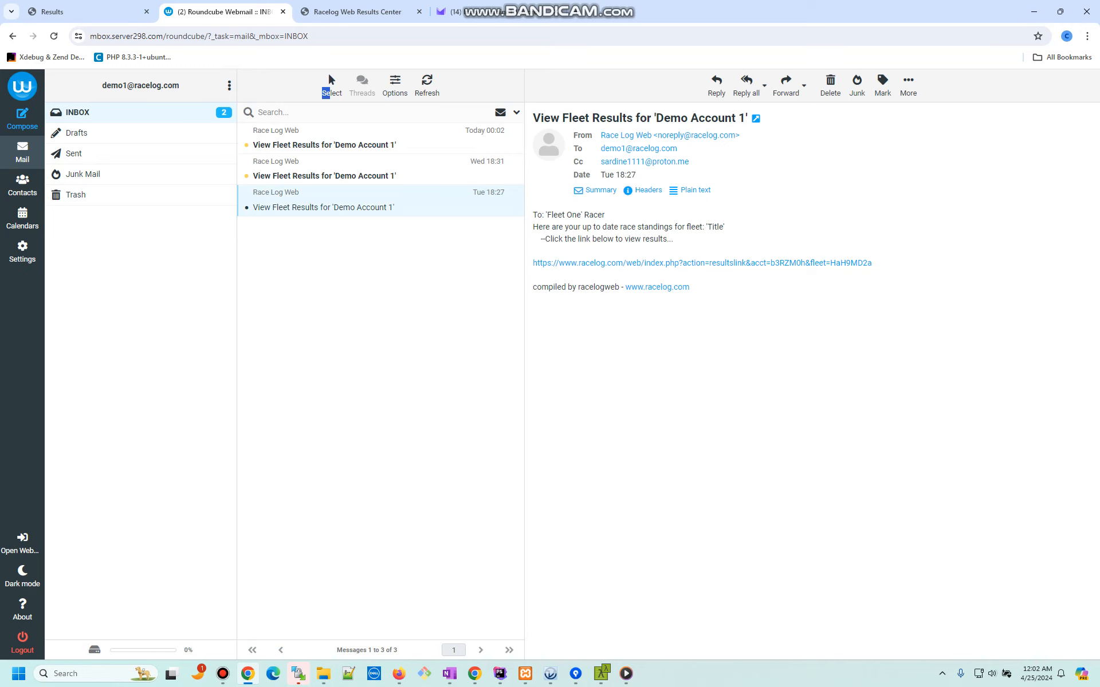
left_click(702, 263)
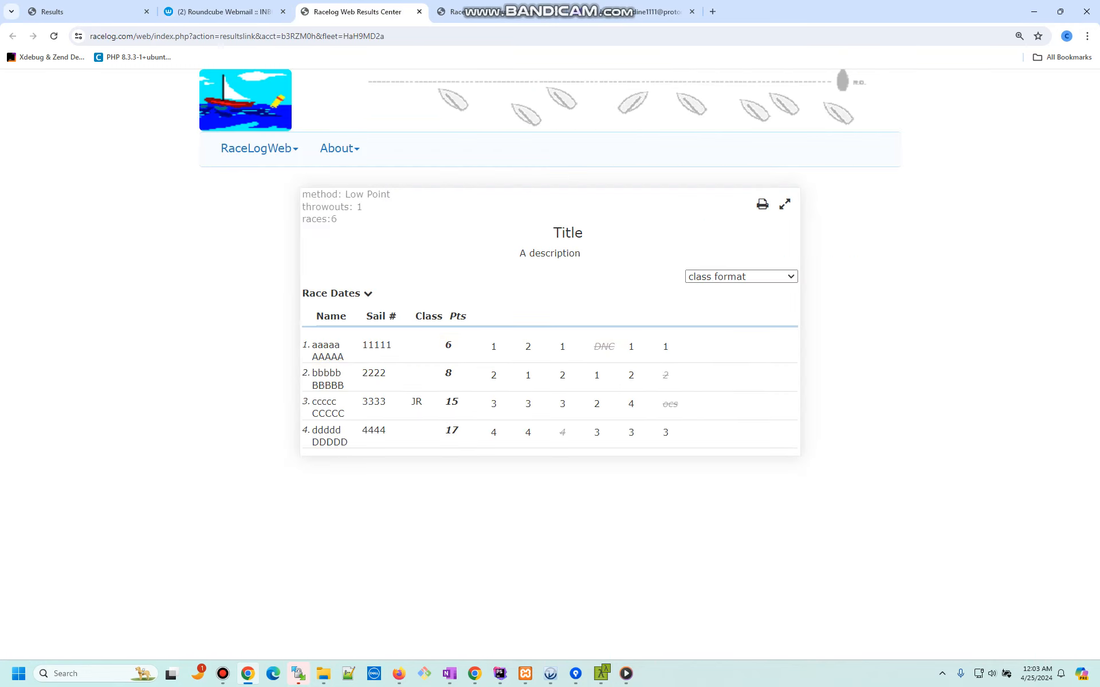
Step: Open the View Fleet Results email in Proton Mail and confirm its results link
left_click(659, 11)
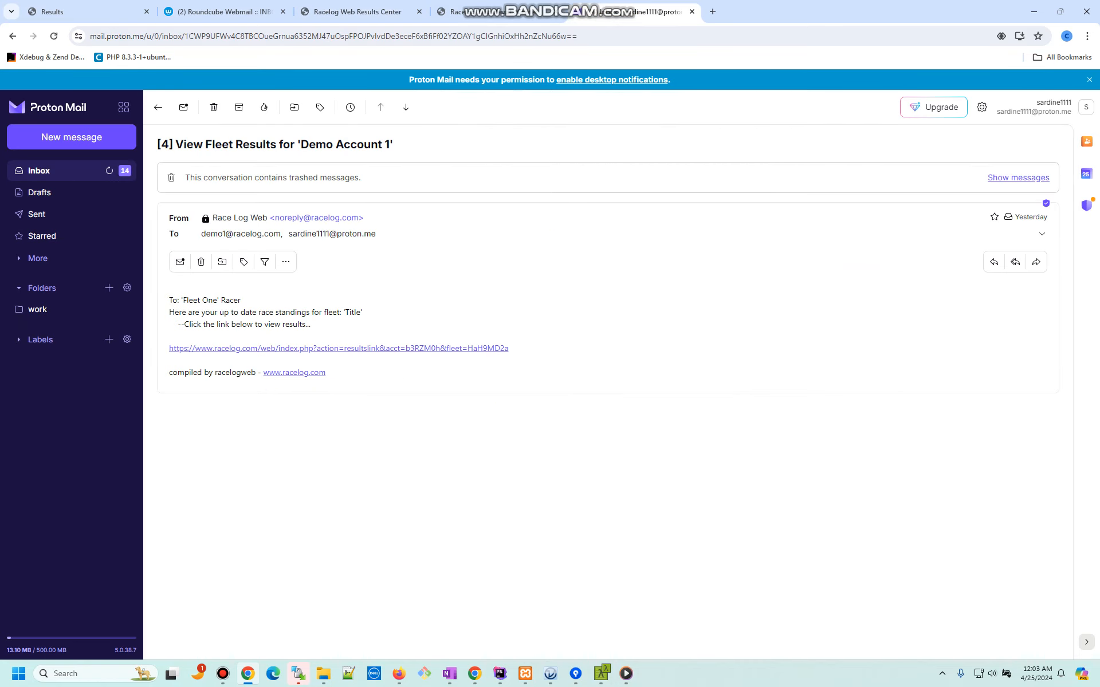
left_click(39, 170)
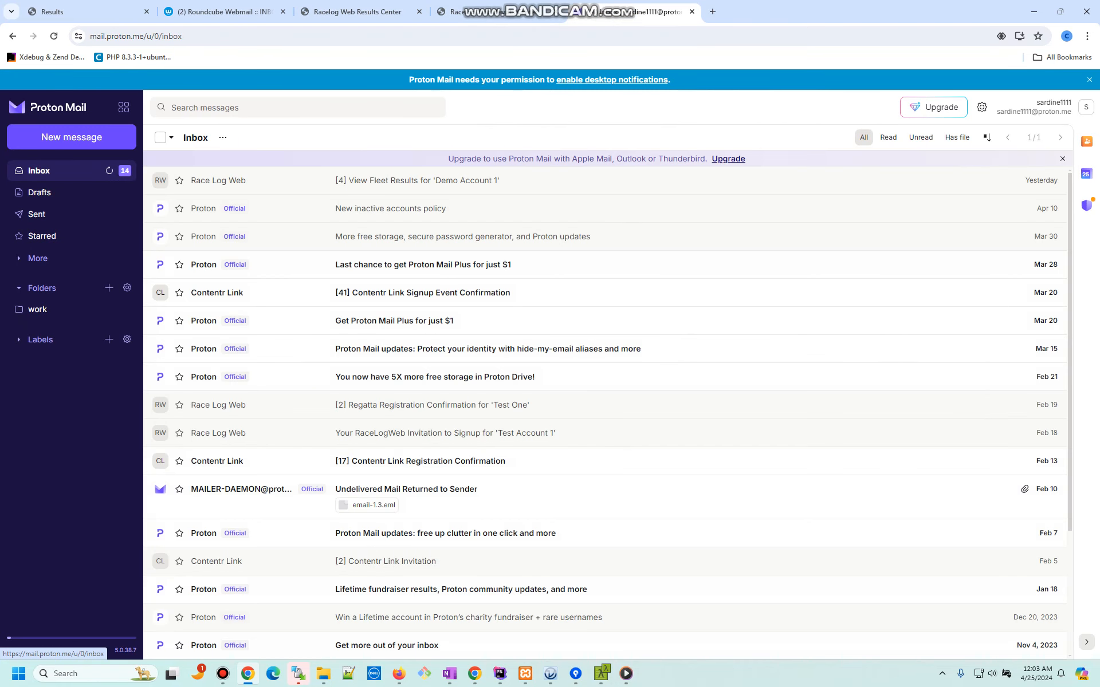
left_click(355, 181)
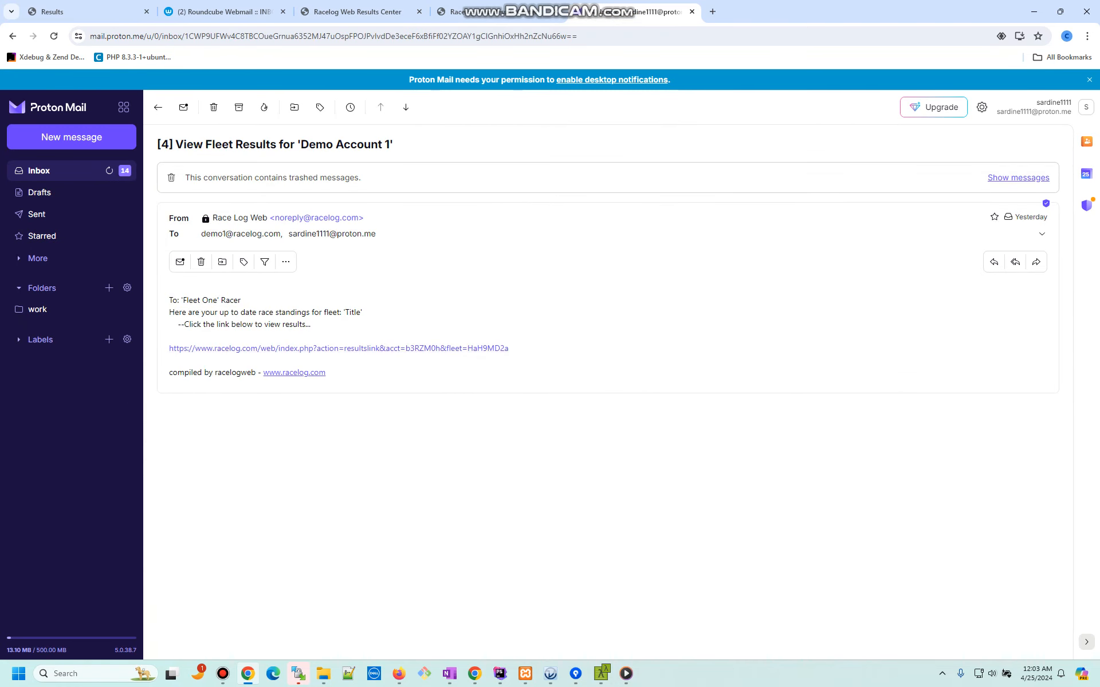
left_click(337, 348)
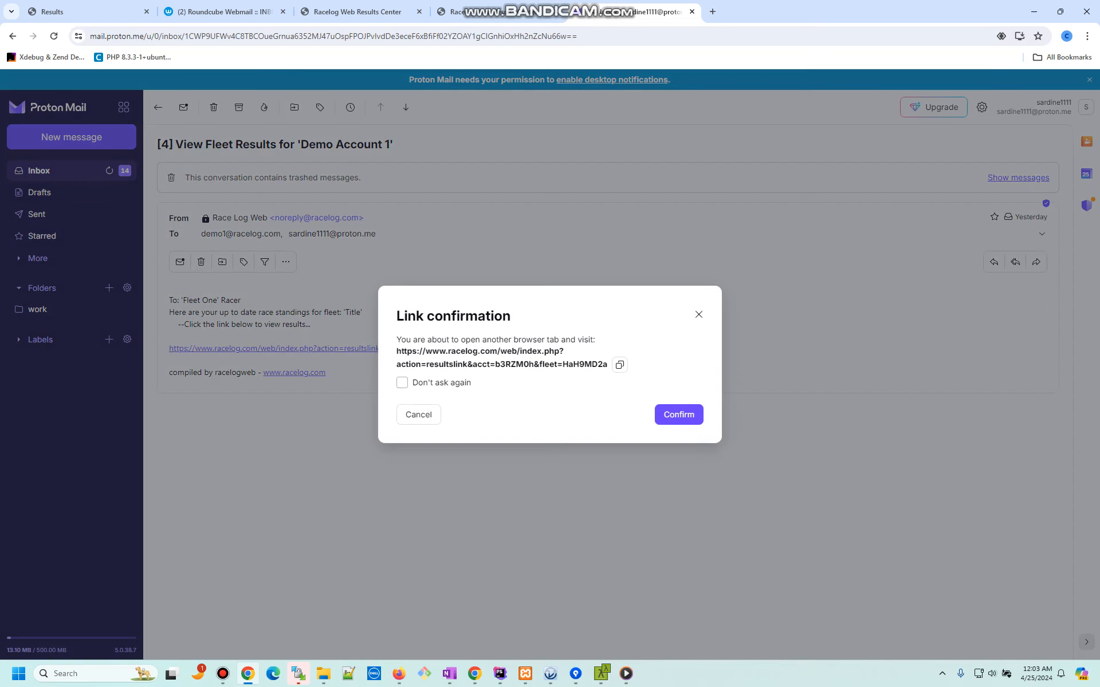
left_click(679, 414)
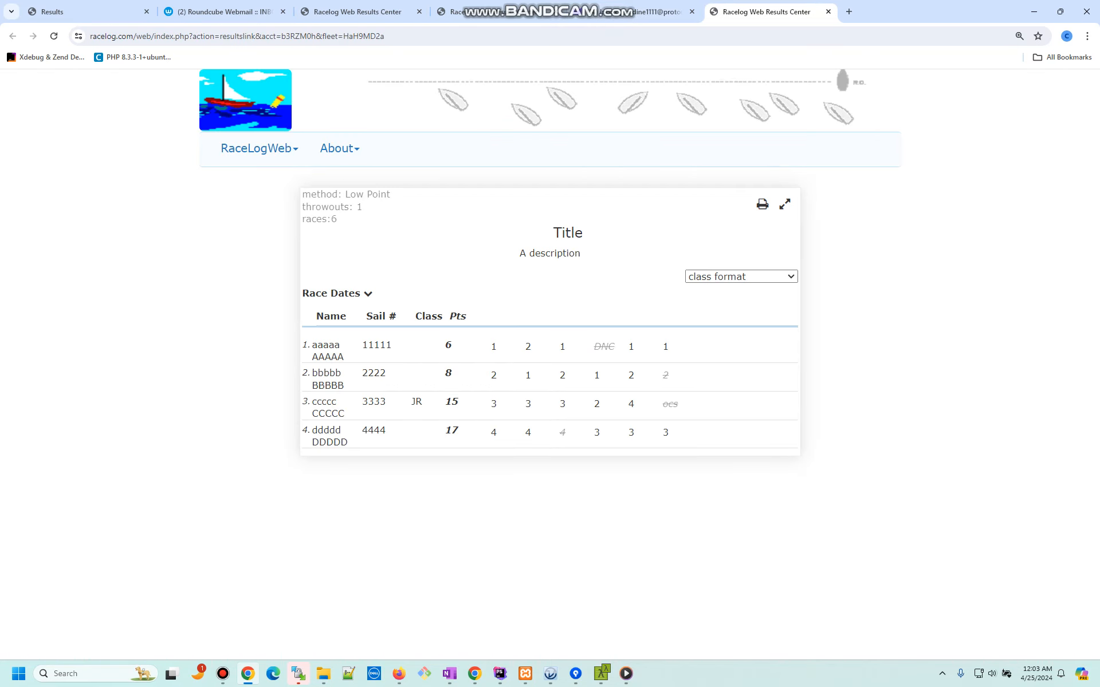